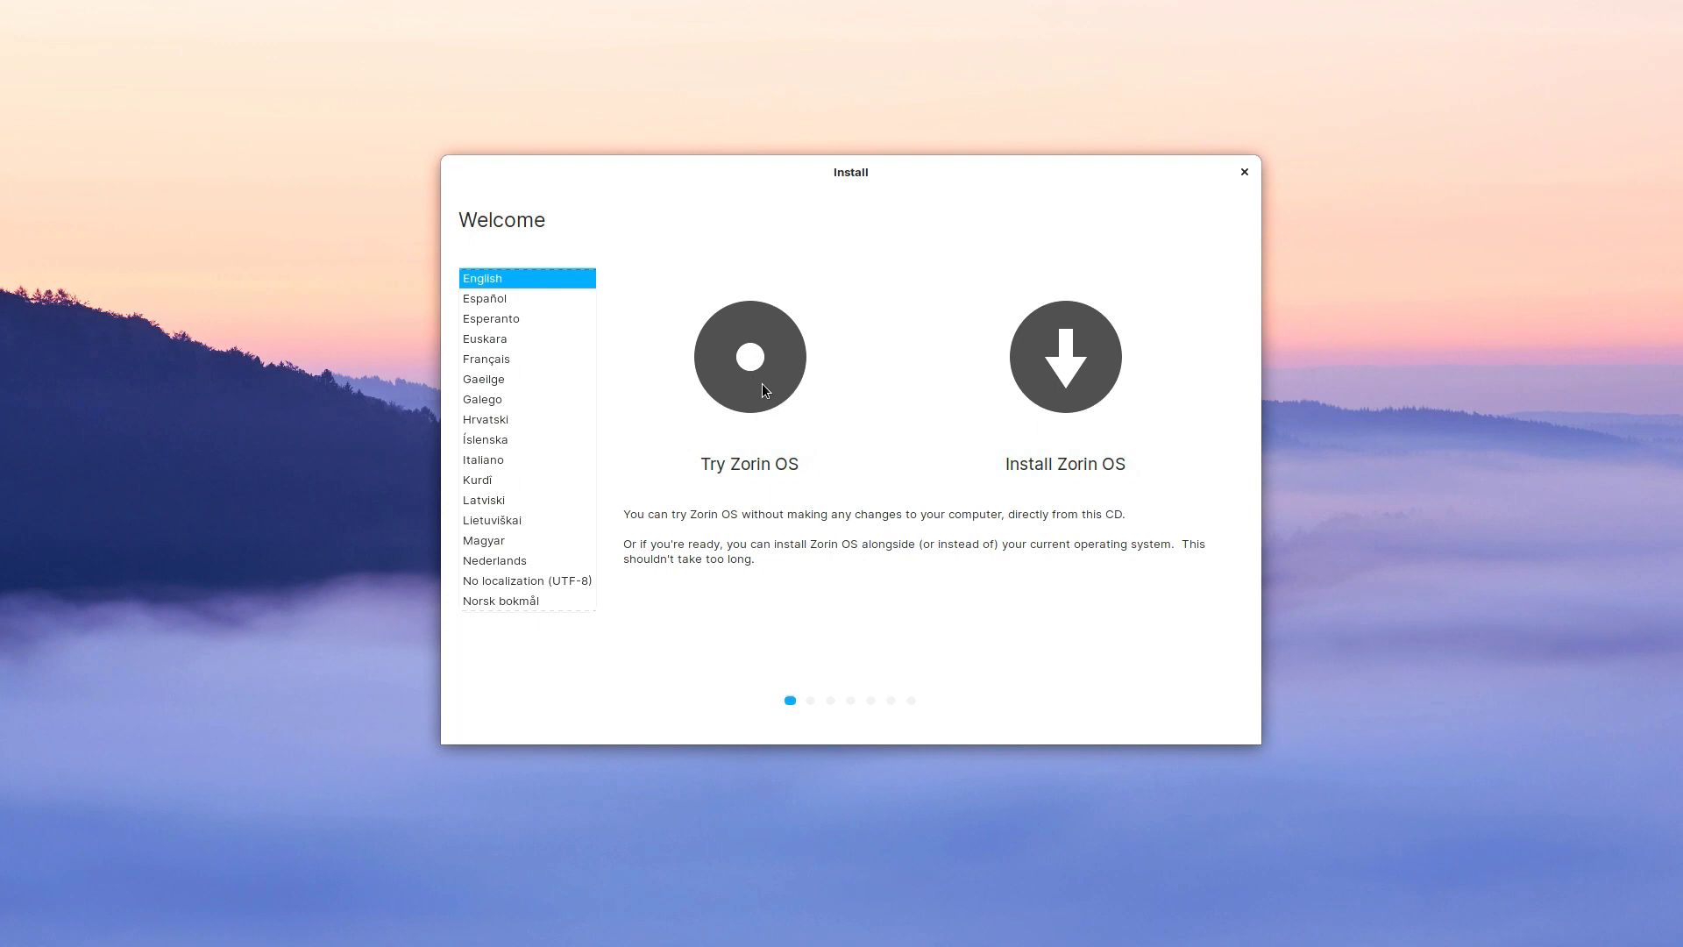
- Keep English on the Welcome screen and choose Try Zorin OS to start the live desktop
{"action": "left_click", "coordinate": [780, 472]}
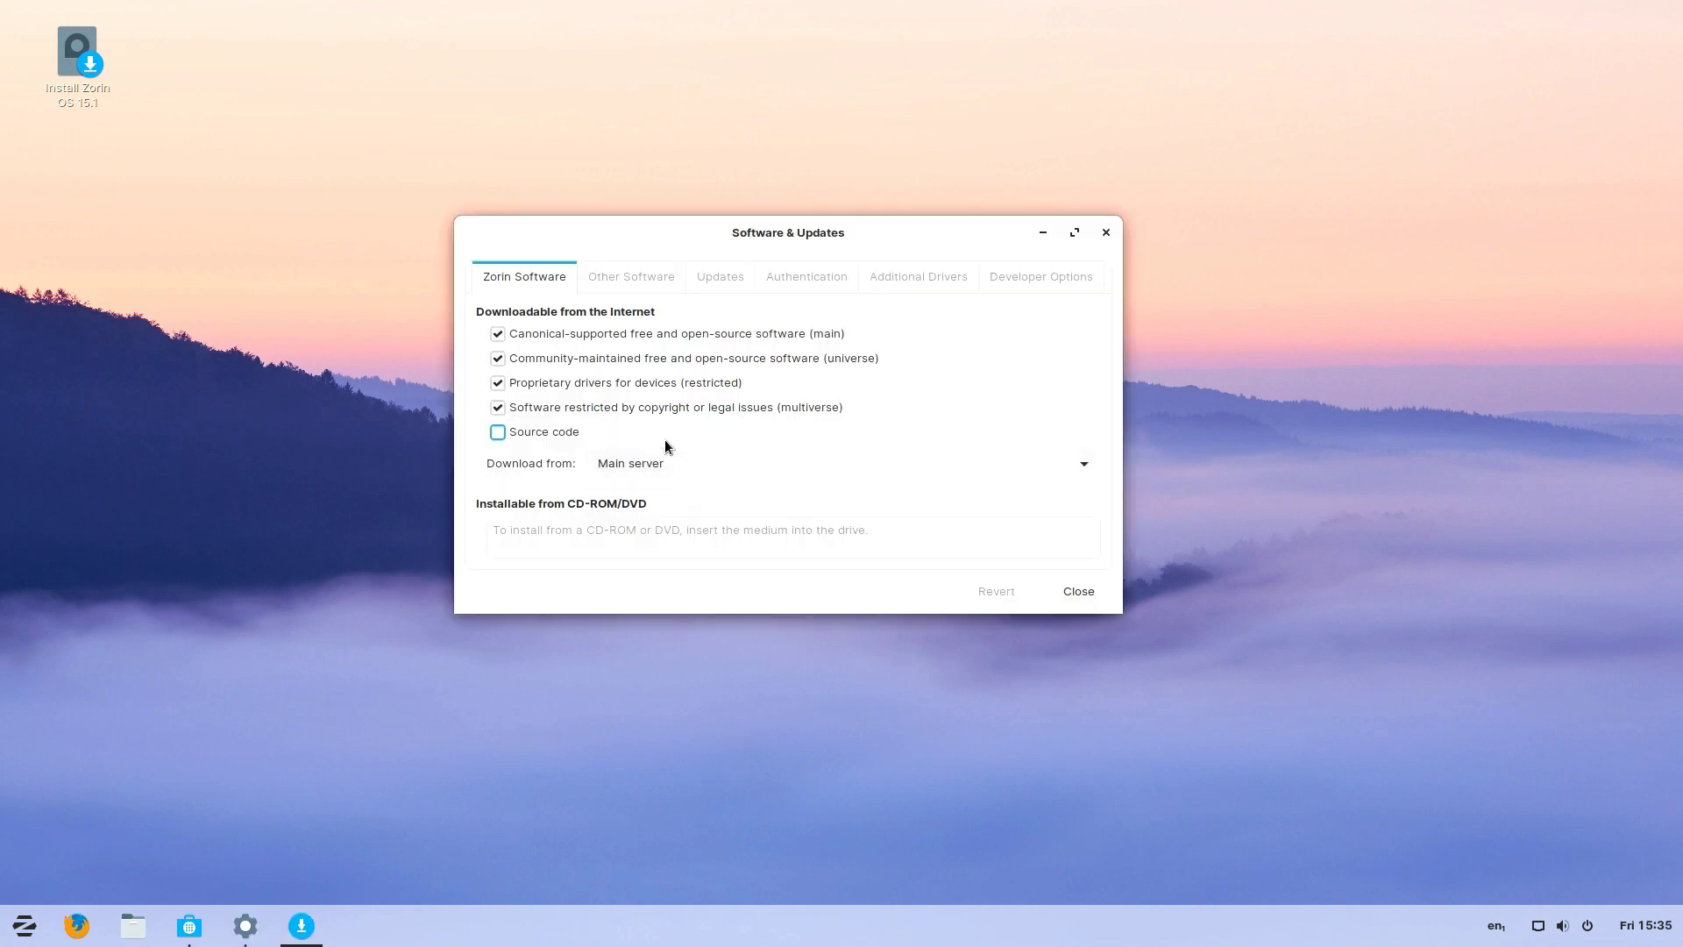
- On the Updates tab, toggle Important security updates on and off, leaving it unchecked
{"action": "left_click", "coordinate": [724, 278]}
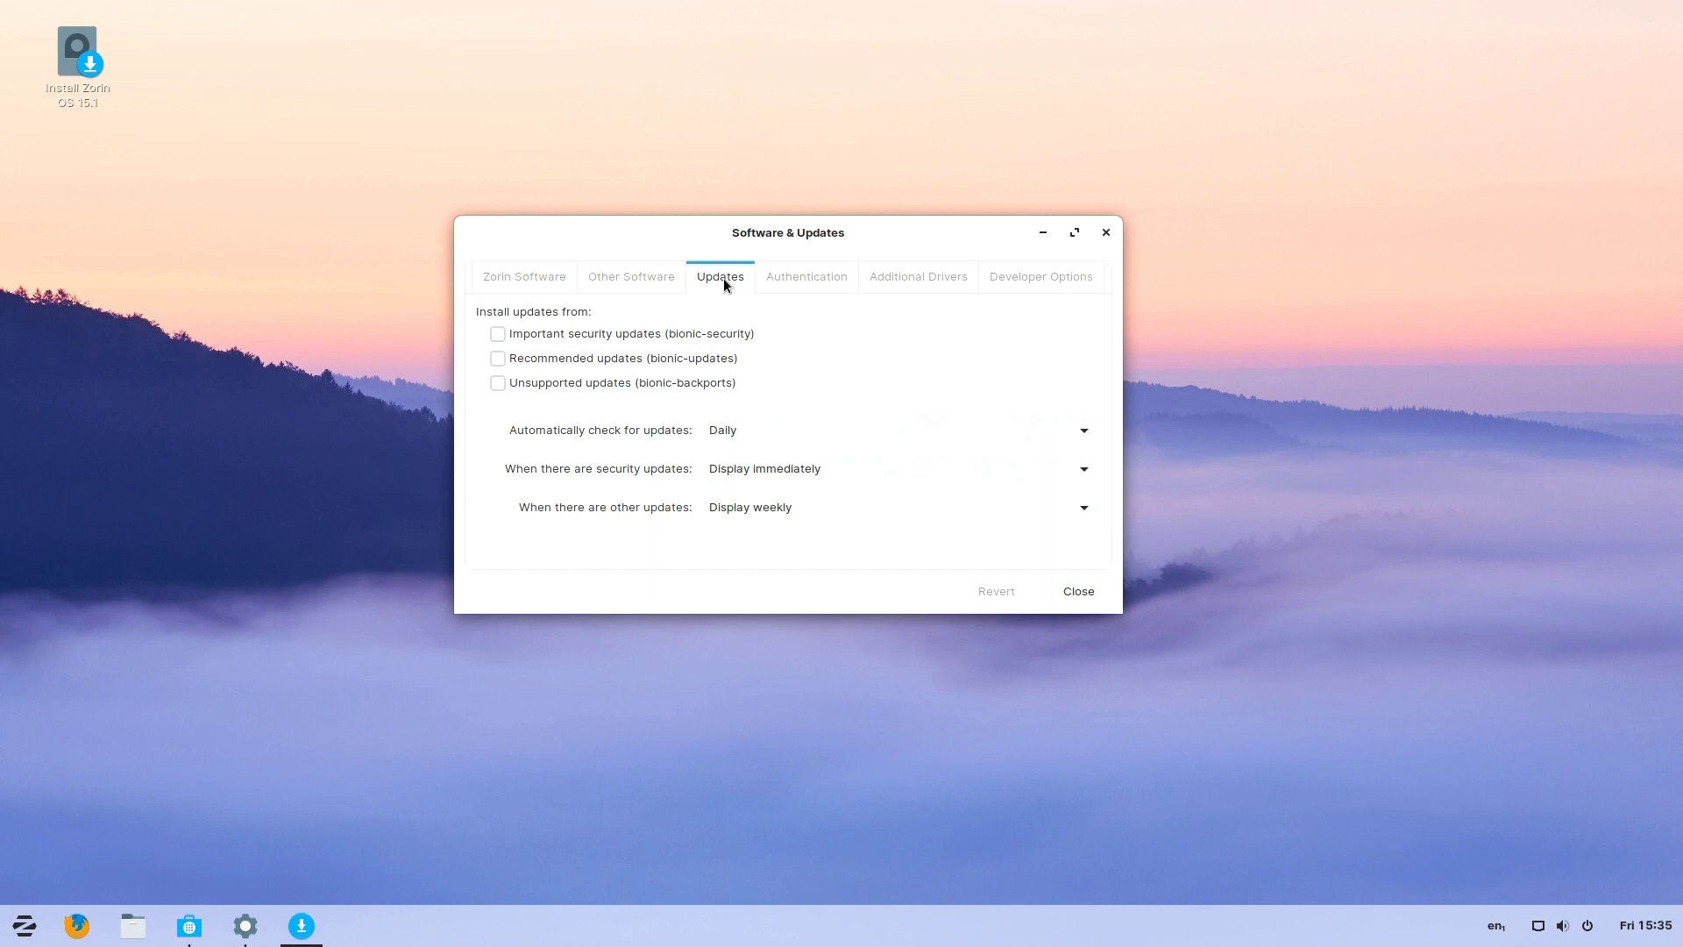
{"action": "left_click", "coordinate": [497, 334]}
{"action": "left_click", "coordinate": [497, 334]}
{"action": "left_click", "coordinate": [498, 334]}
{"action": "left_click", "coordinate": [498, 335]}
{"action": "left_click", "coordinate": [498, 334]}
{"action": "left_click", "coordinate": [498, 333]}
{"action": "left_click", "coordinate": [498, 334]}
{"action": "left_click", "coordinate": [498, 334]}
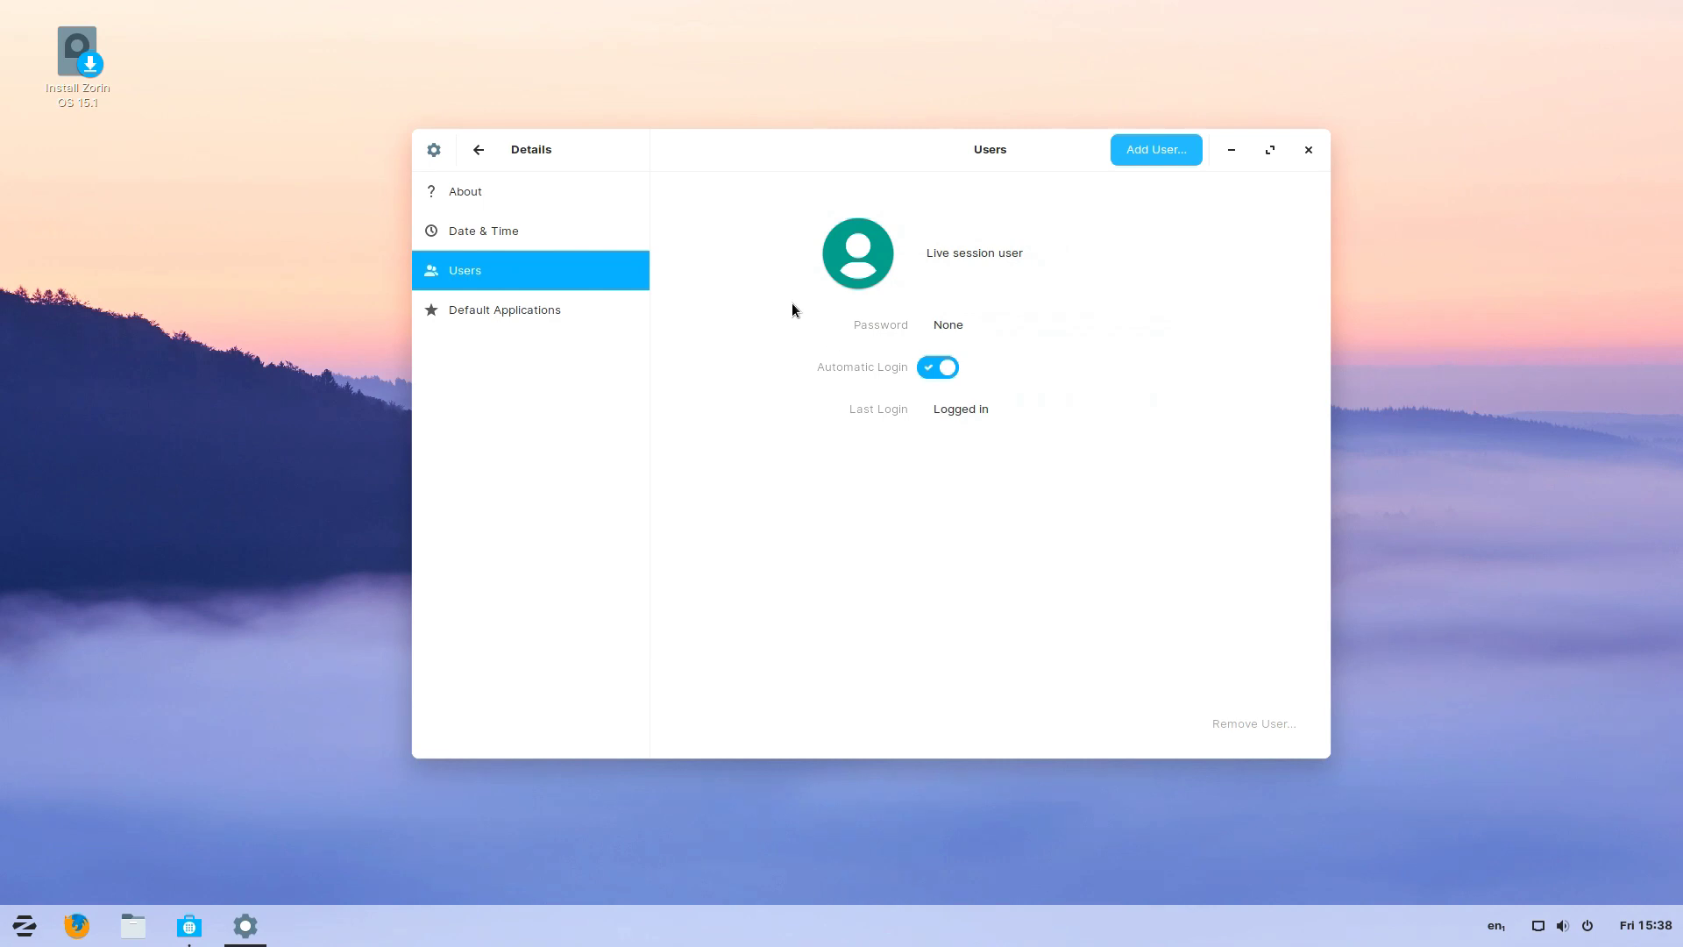
- Set the live user's picture to the cat photo and close the Details window
{"action": "left_click", "coordinate": [852, 270]}
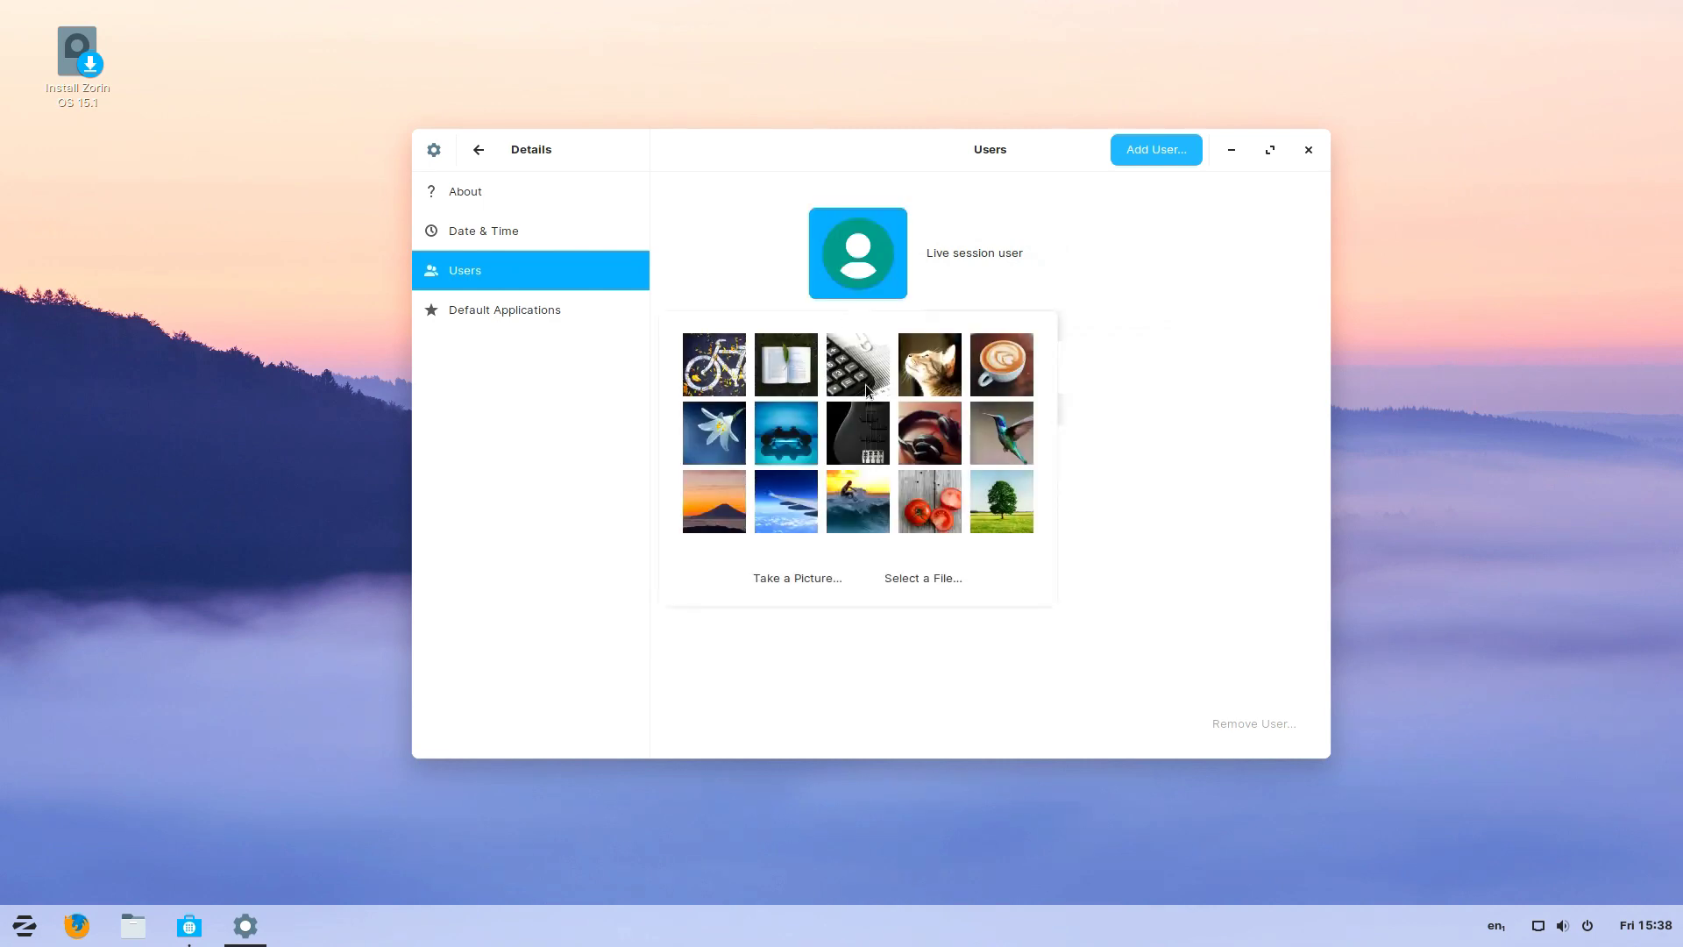
{"action": "left_click", "coordinate": [947, 368]}
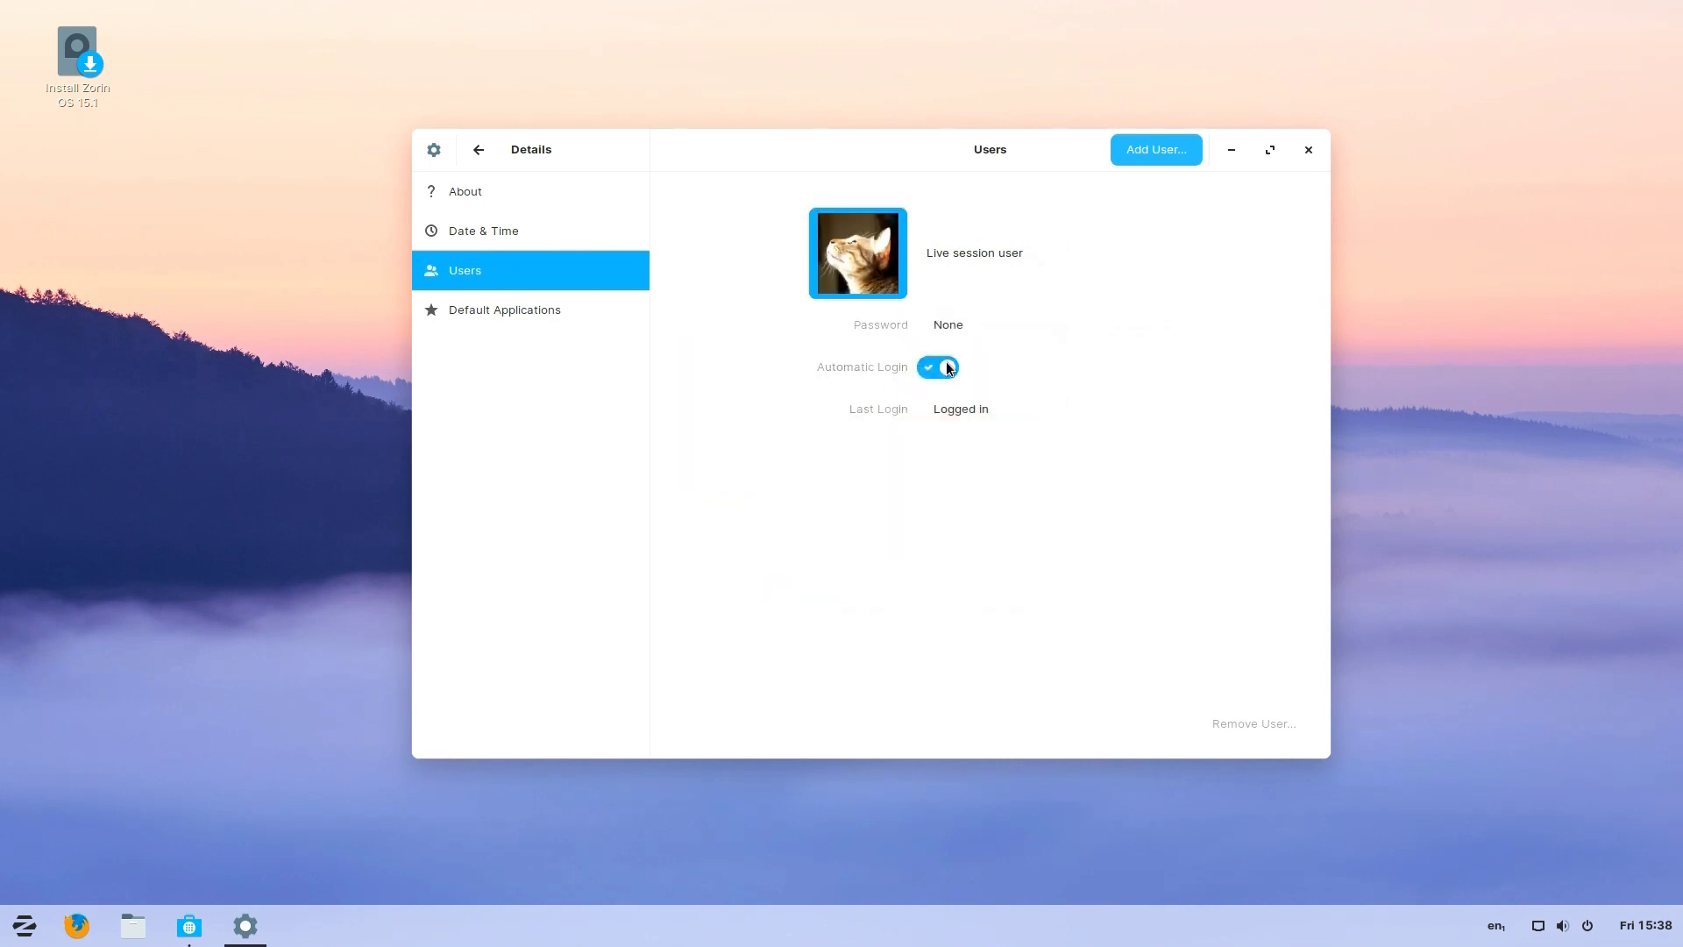
{"action": "left_click", "coordinate": [504, 310]}
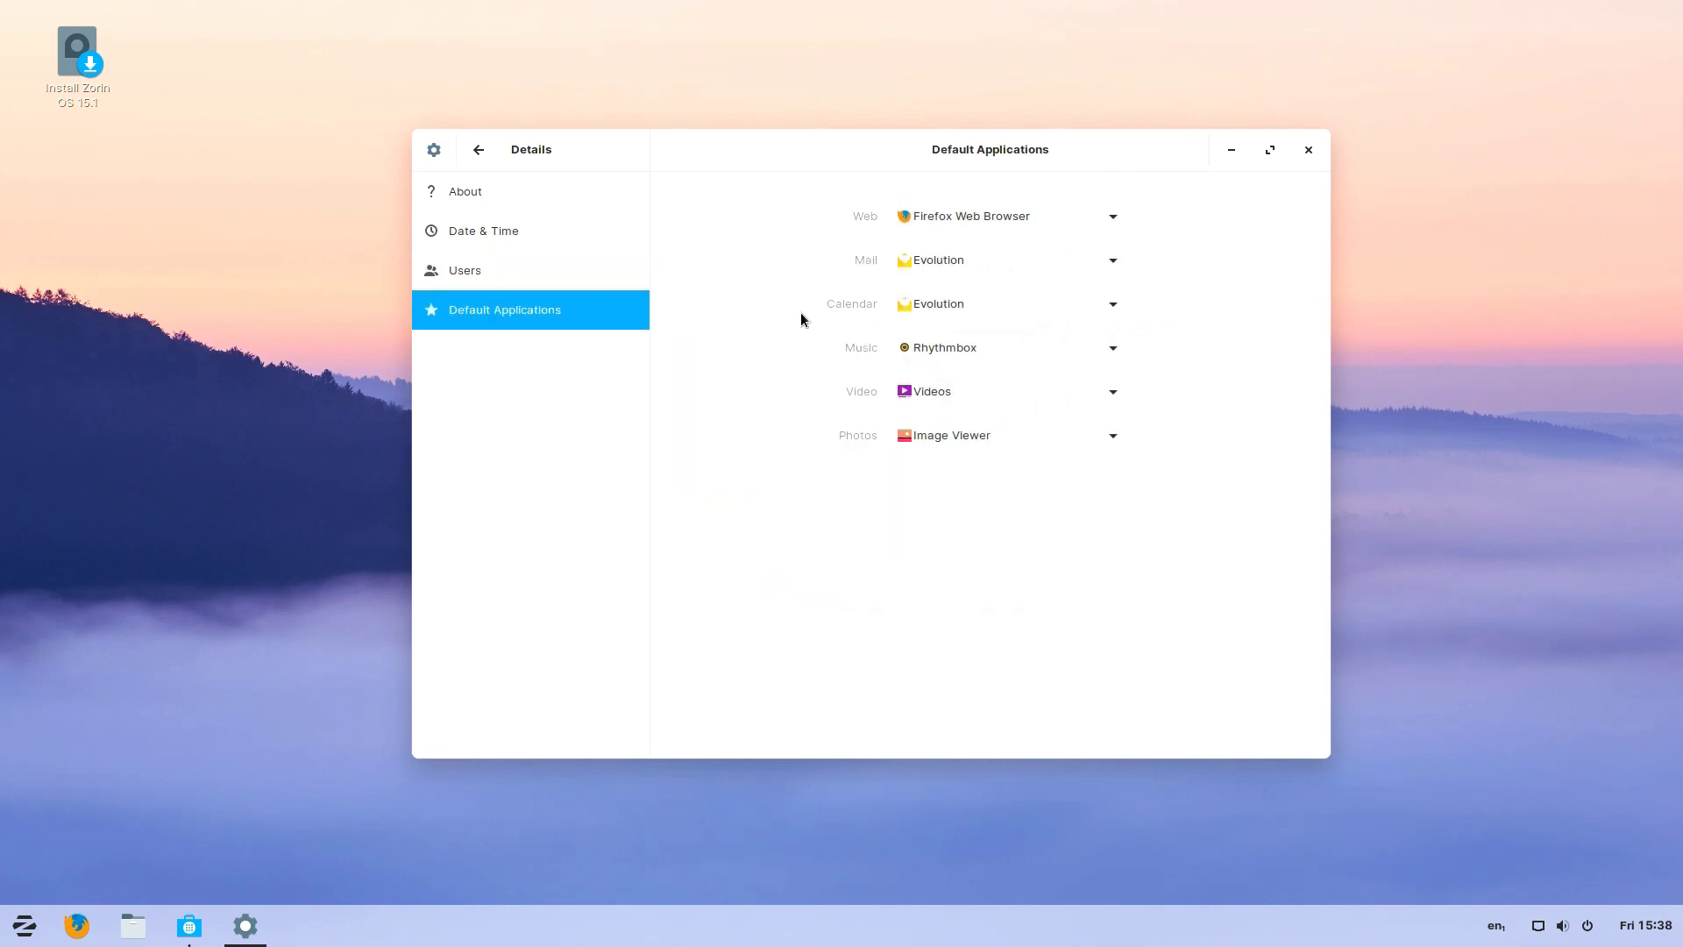
{"action": "left_click", "coordinate": [1309, 151]}
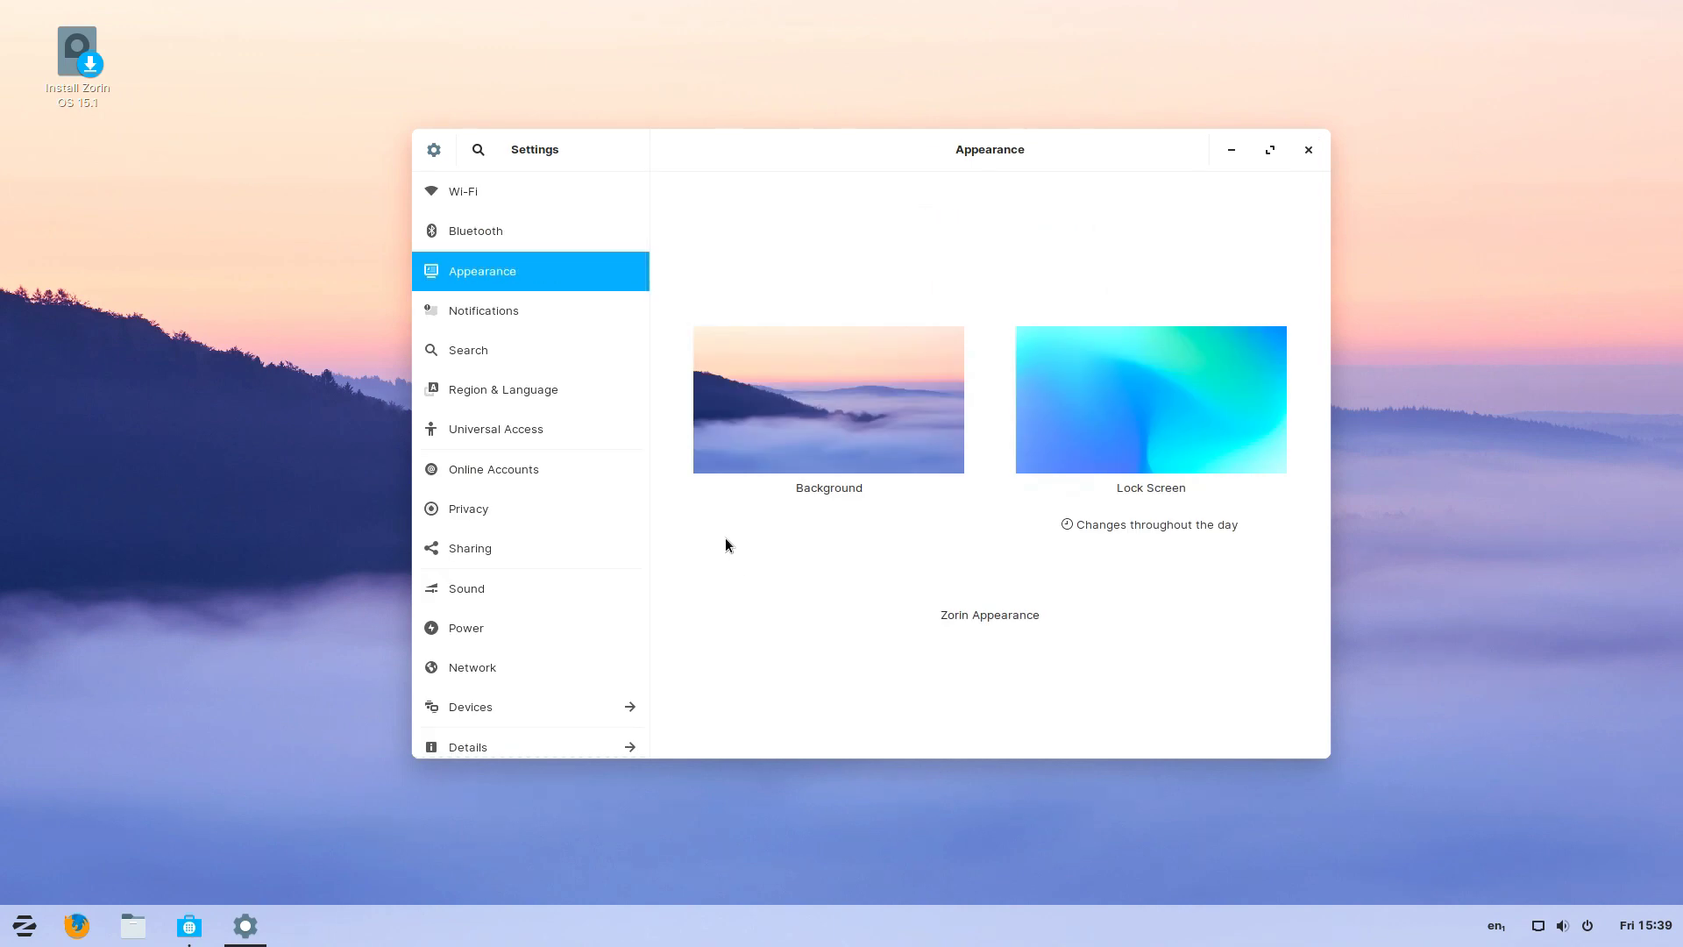
- Browse the Background wallpapers to find the white Zorin wallpaper
{"action": "left_click", "coordinate": [870, 417]}
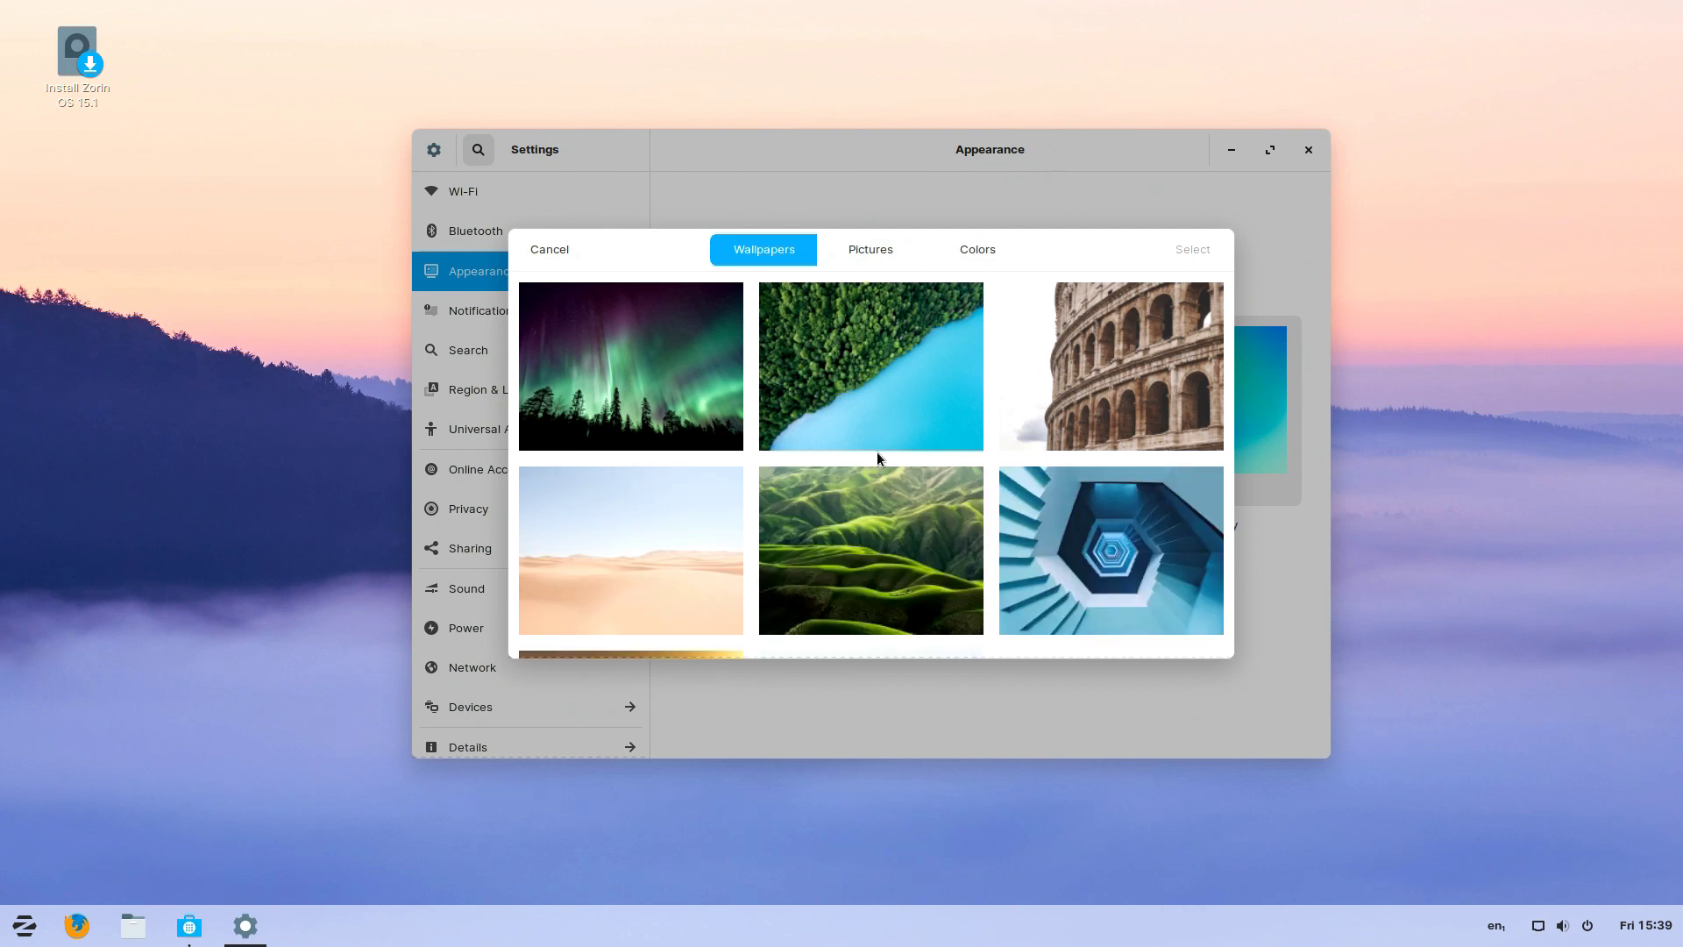
{"action": "scroll", "coordinate": [903, 442], "scroll_direction": "down", "scroll_amount": 3}
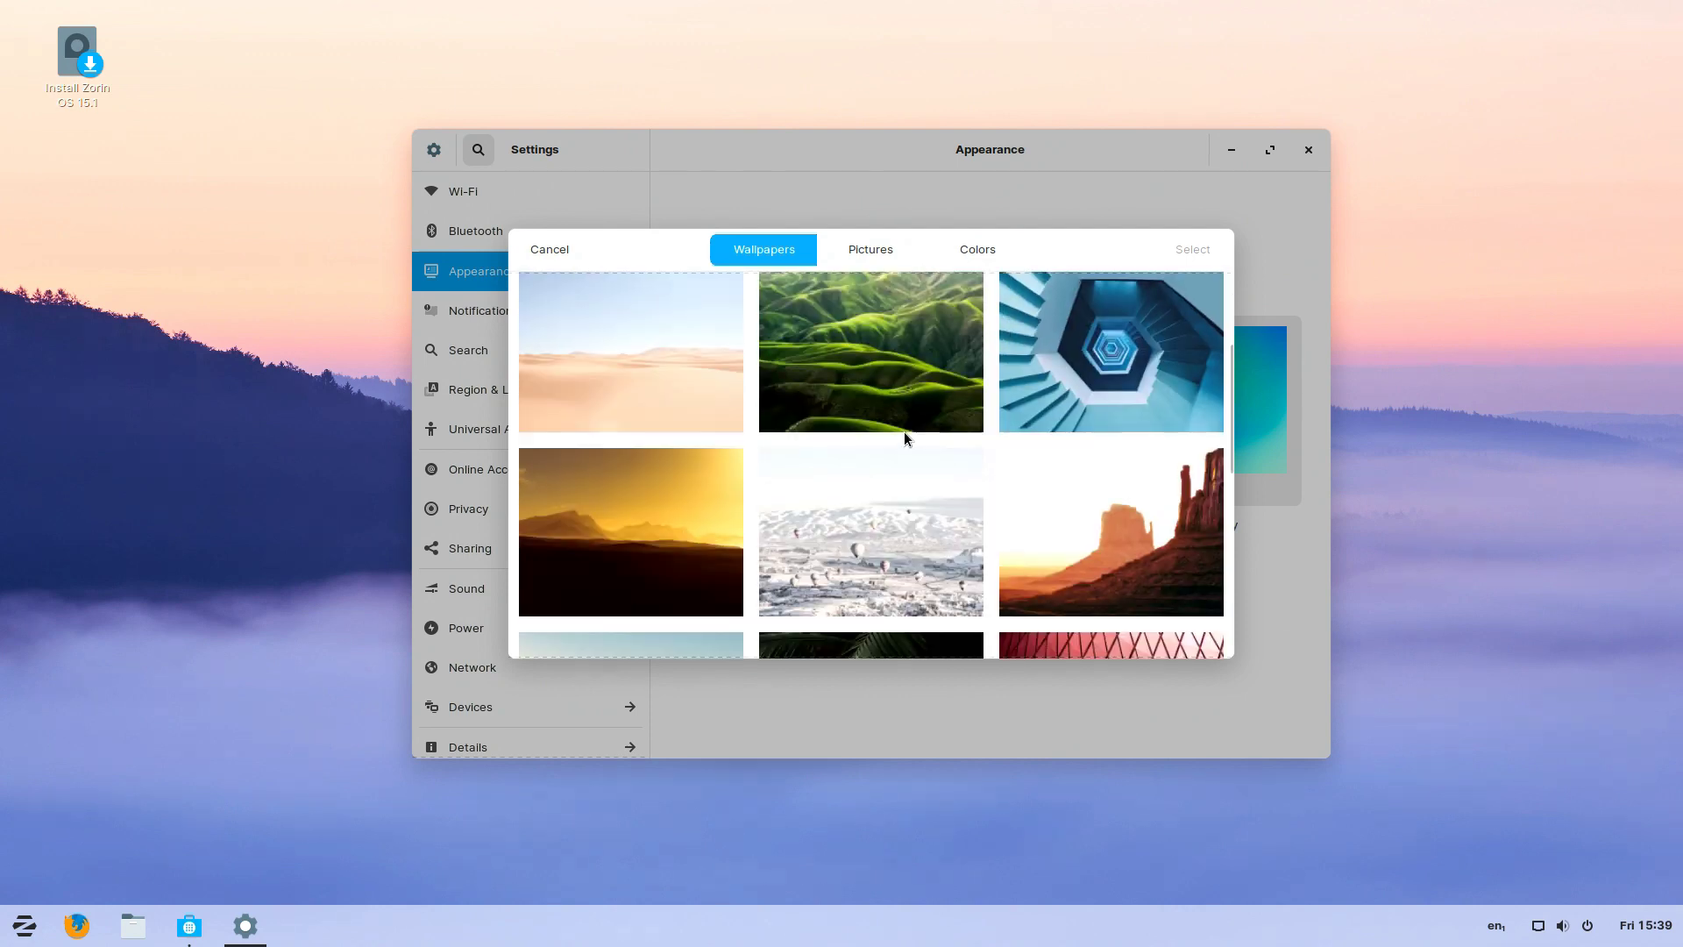
{"action": "scroll", "coordinate": [903, 431], "scroll_direction": "down", "scroll_amount": 6}
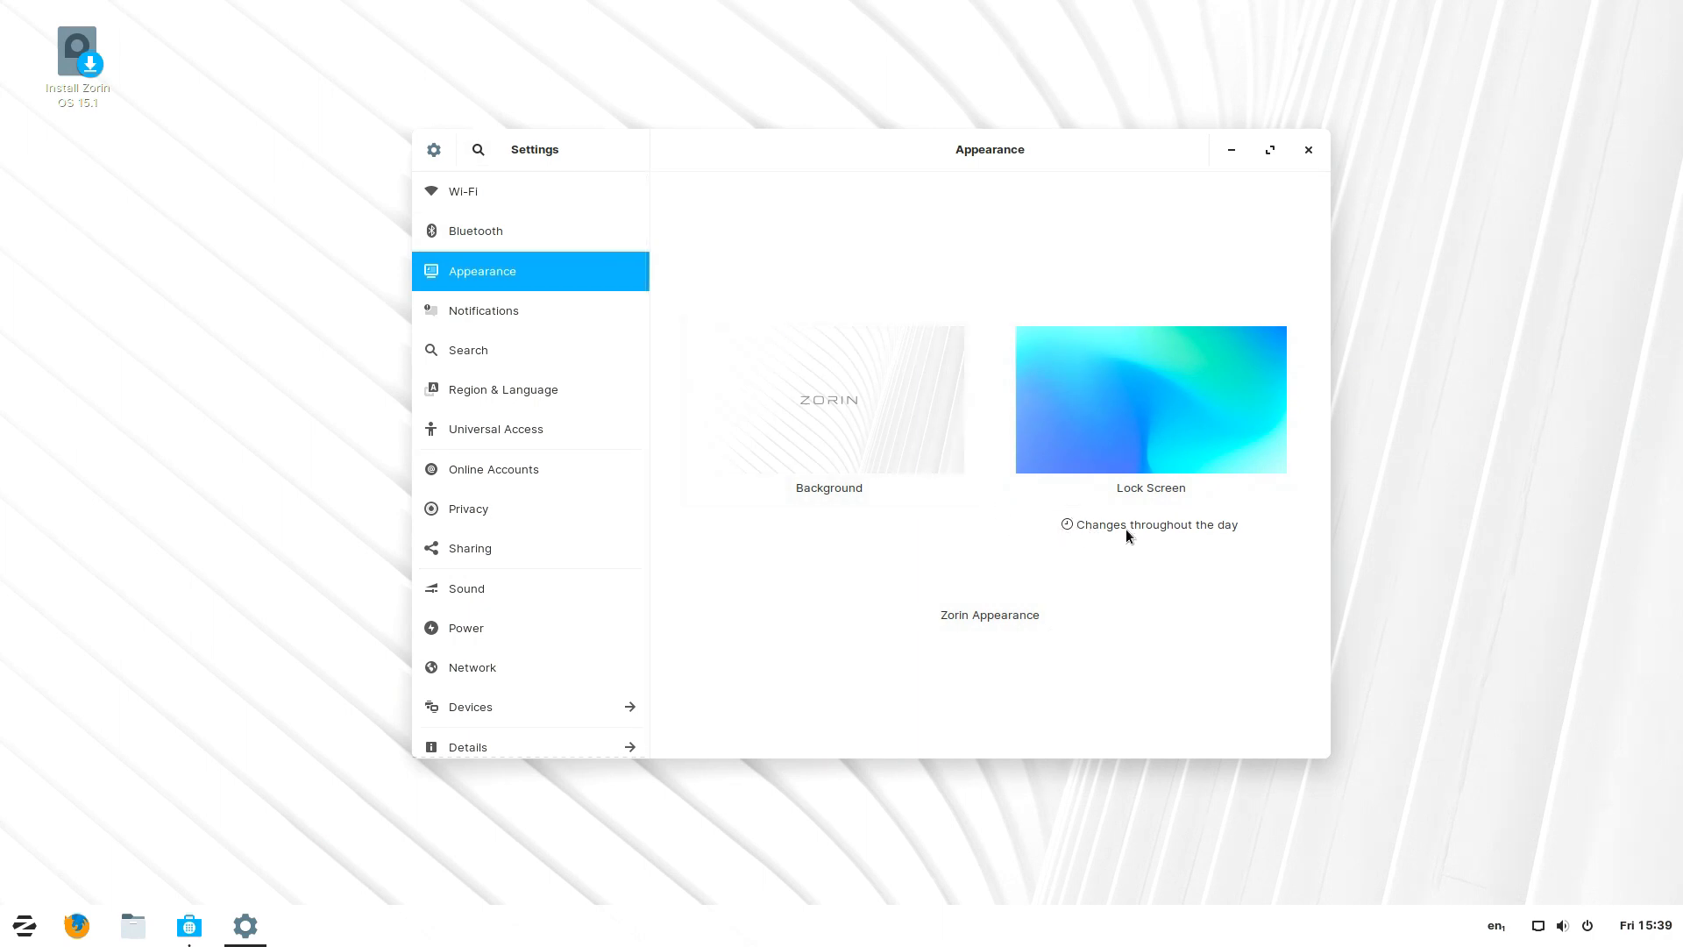
- In Zorin Appearance, show Home, Trash and Network Servers icons on the desktop
{"action": "left_click", "coordinate": [1007, 618]}
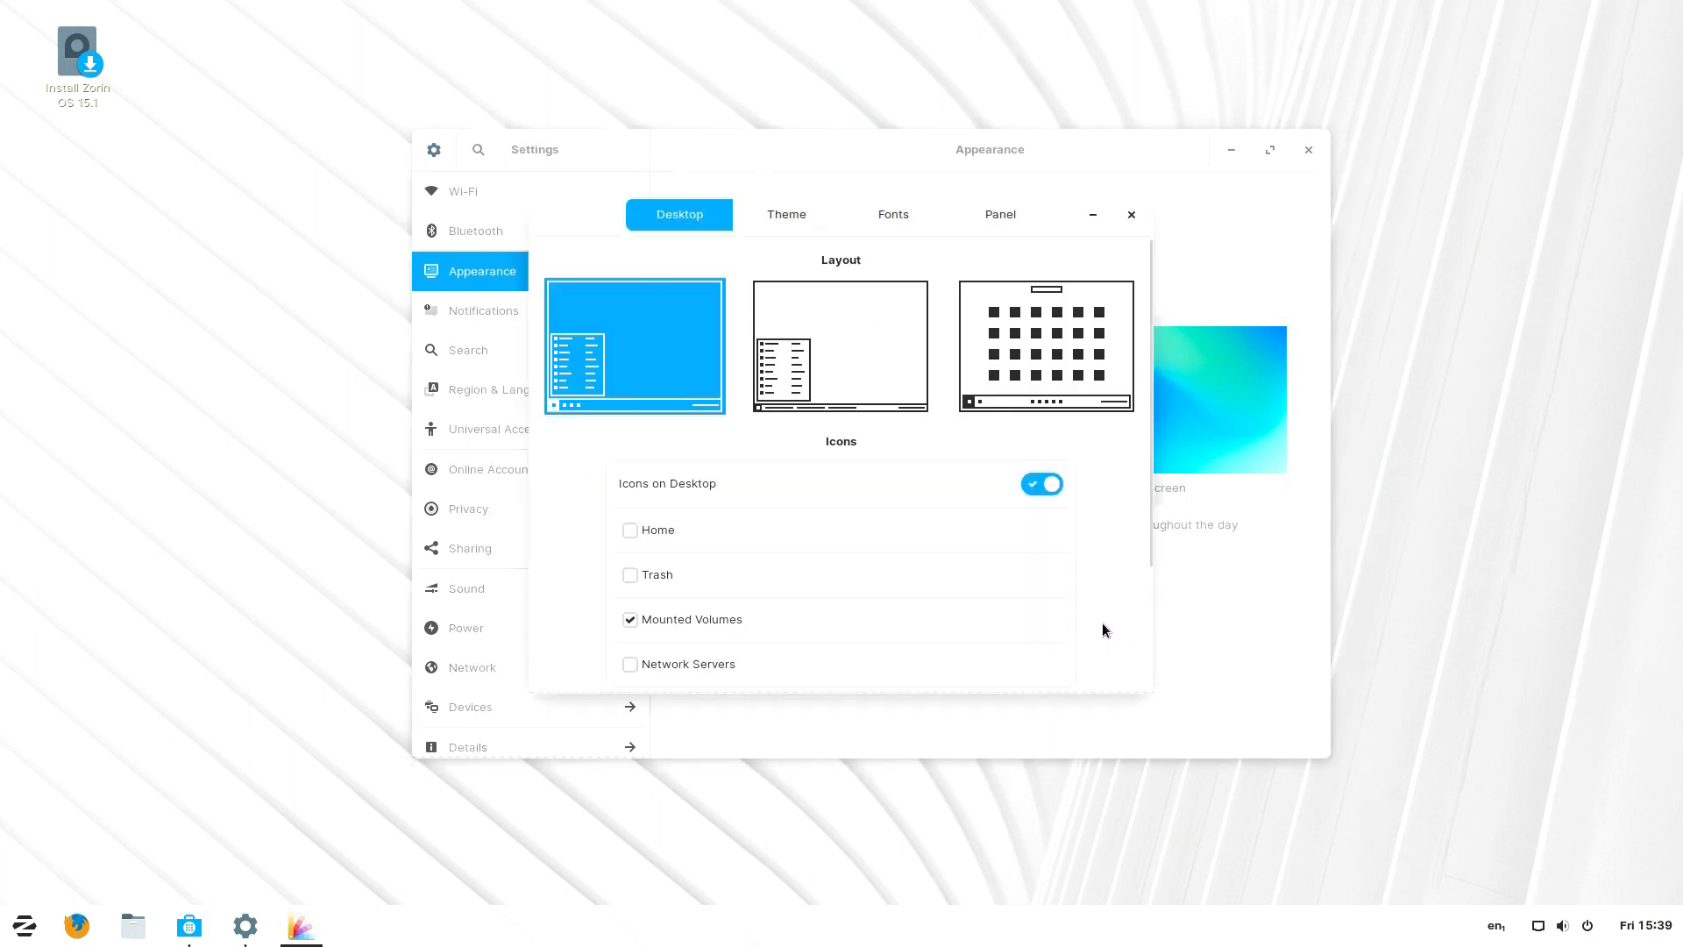
{"action": "scroll", "coordinate": [889, 512], "scroll_direction": "down", "scroll_amount": 3}
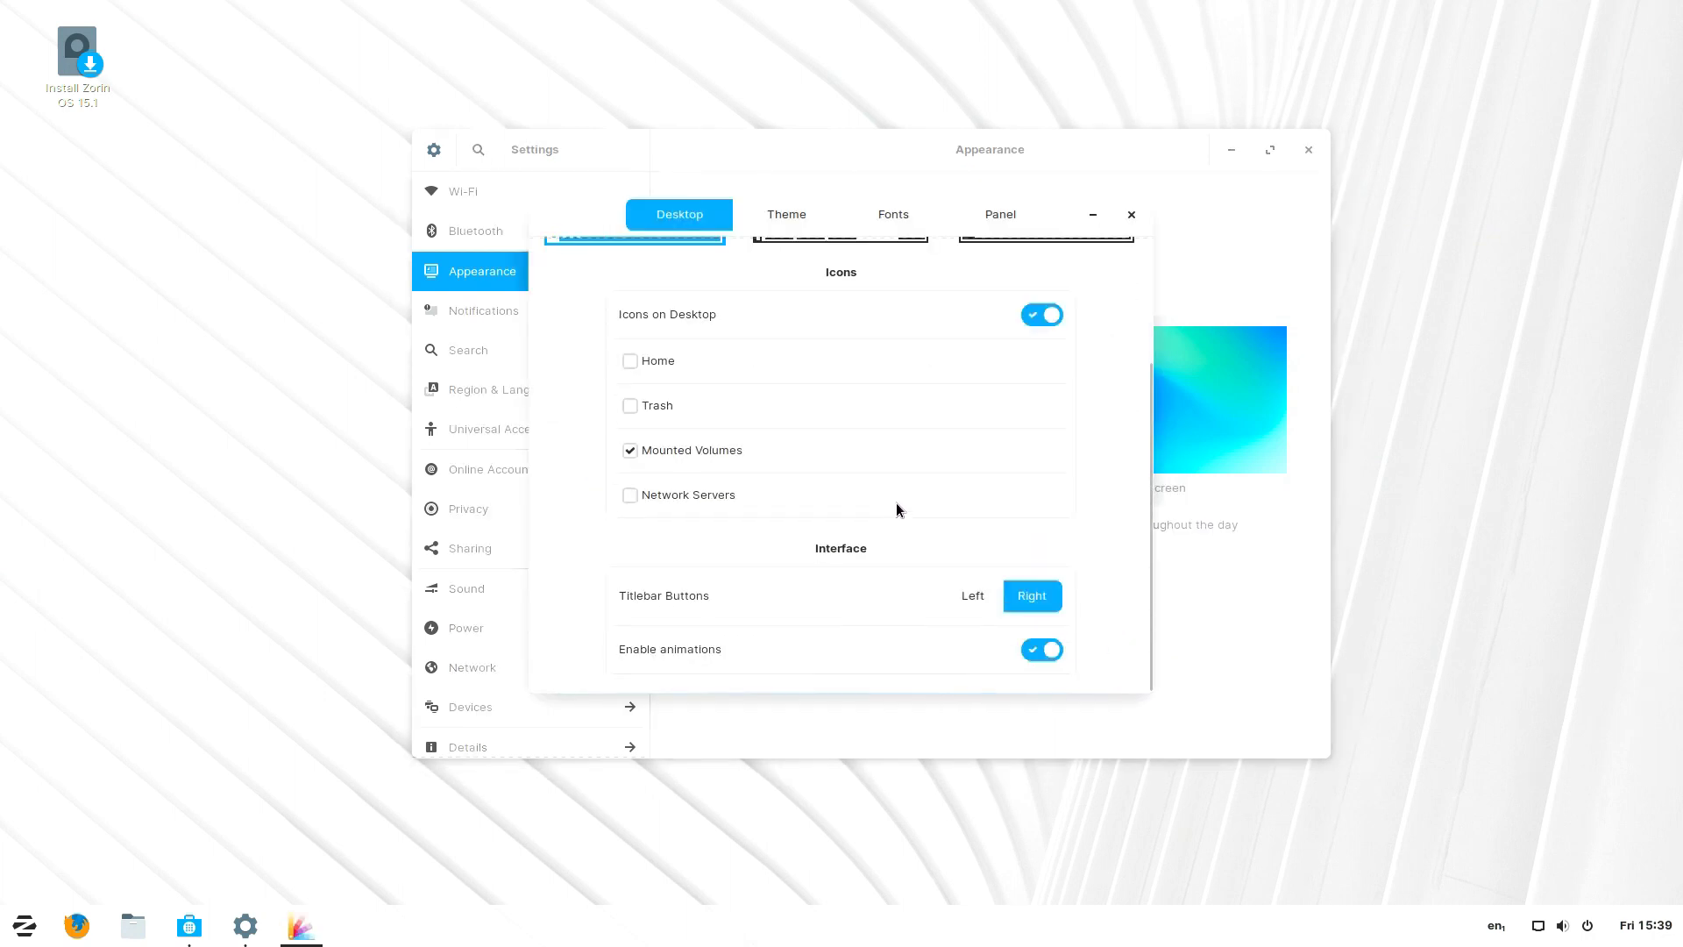
{"action": "left_click", "coordinate": [630, 361]}
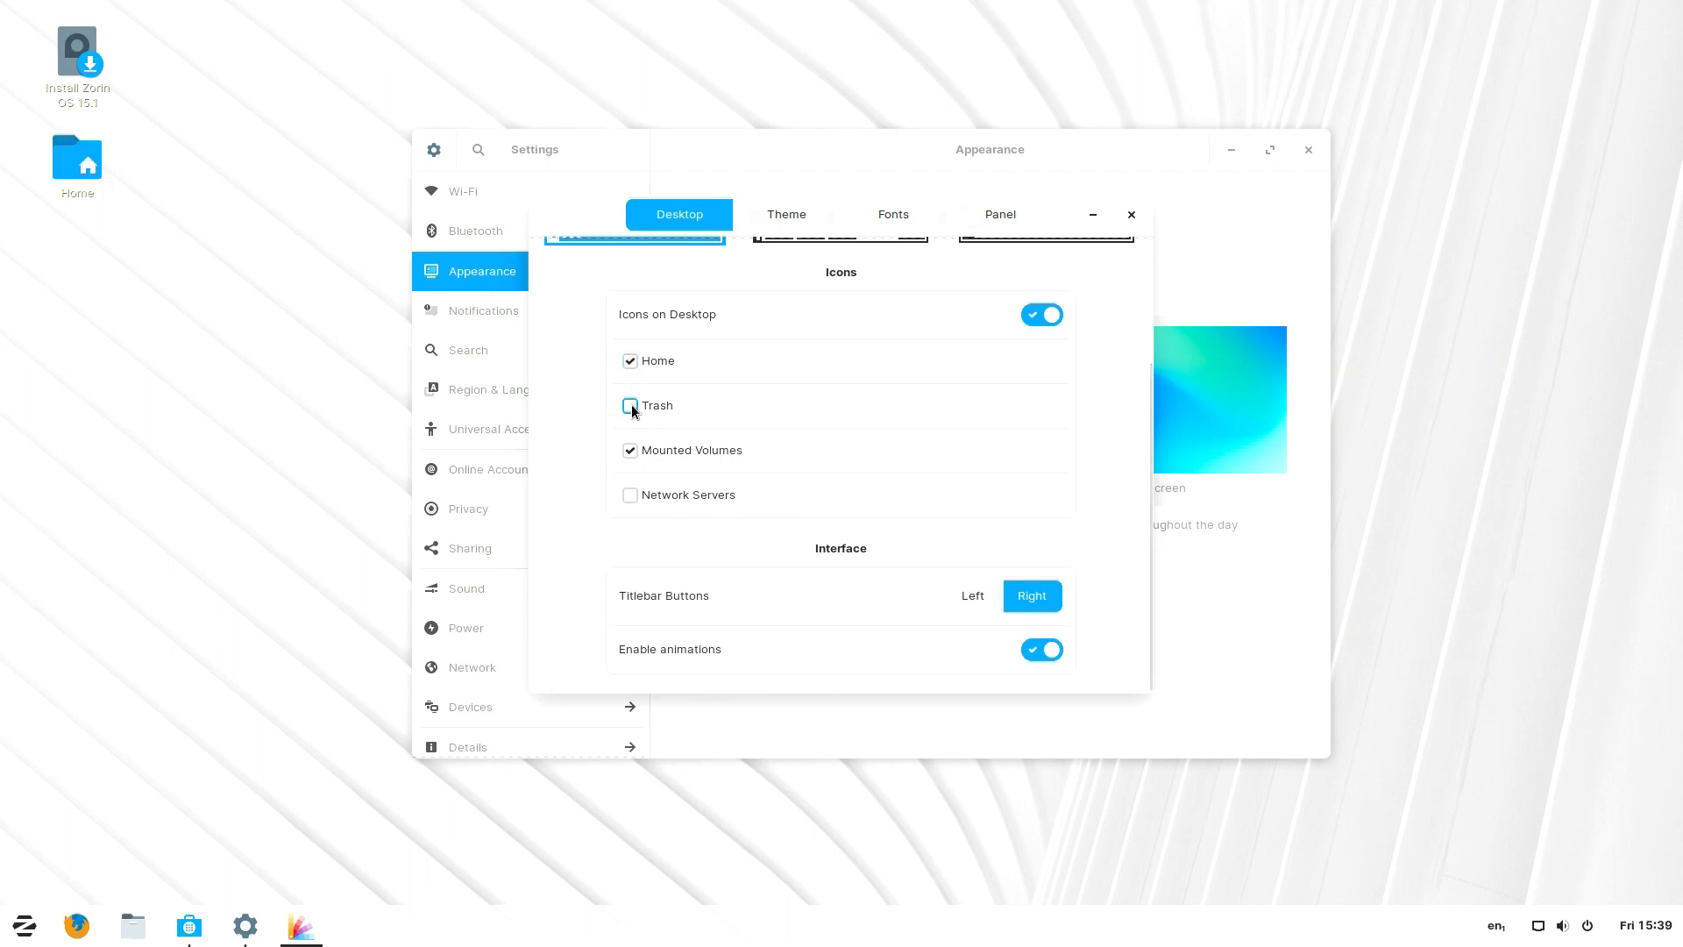
{"action": "left_click", "coordinate": [632, 406]}
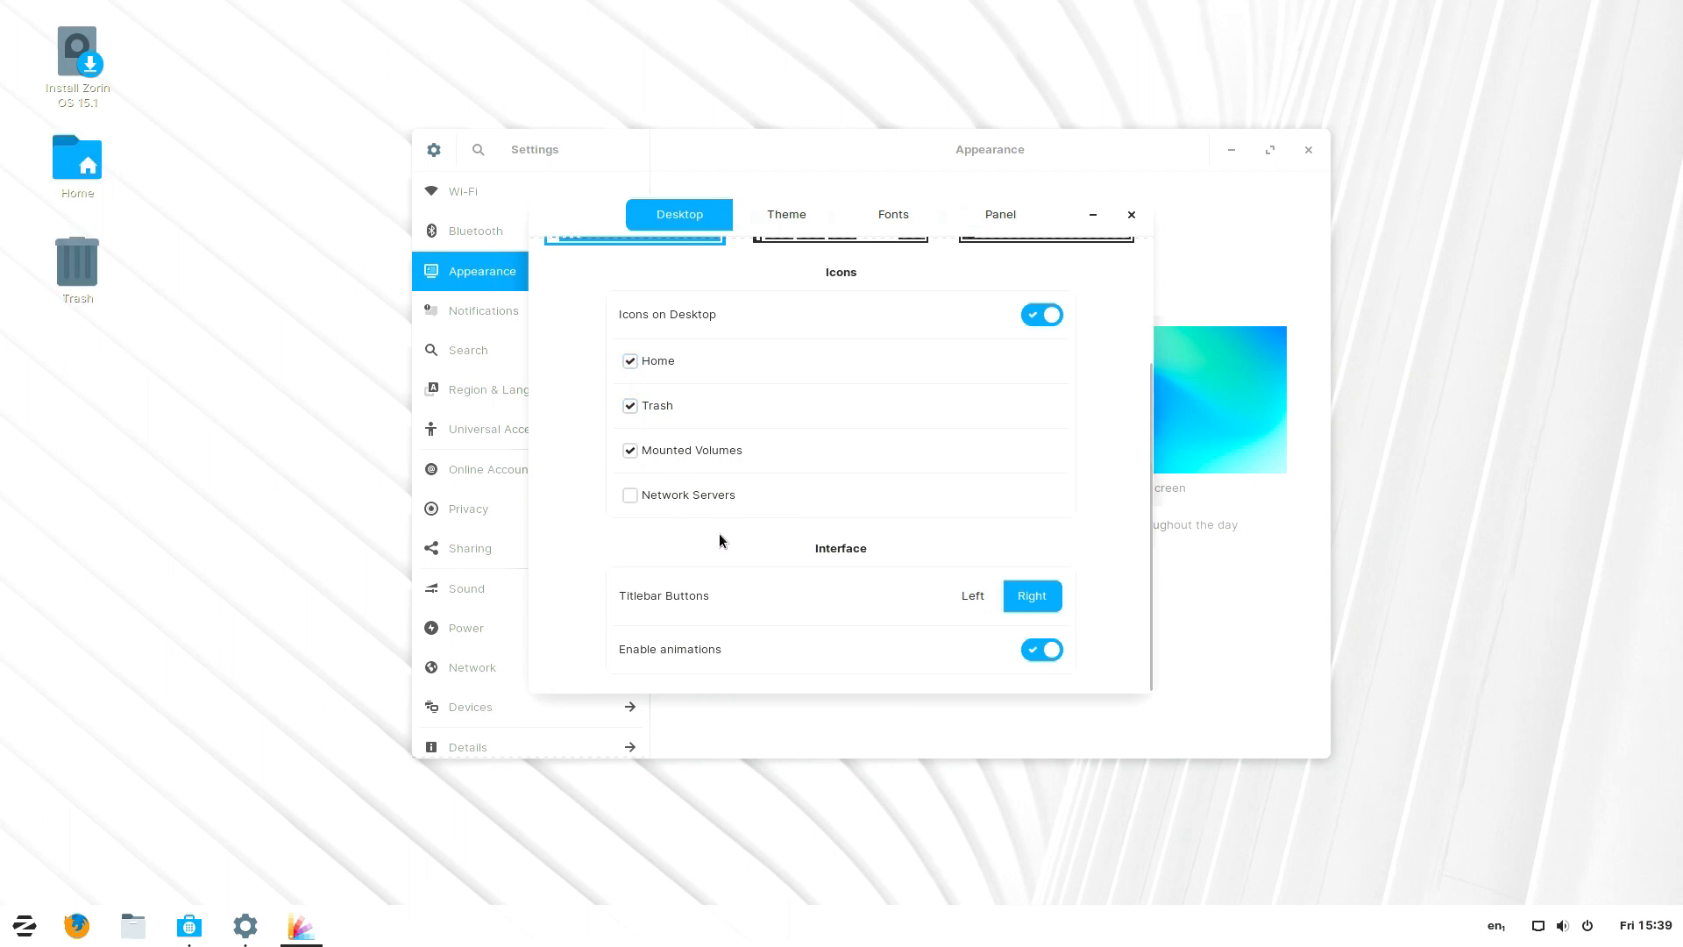
{"action": "left_click", "coordinate": [630, 494]}
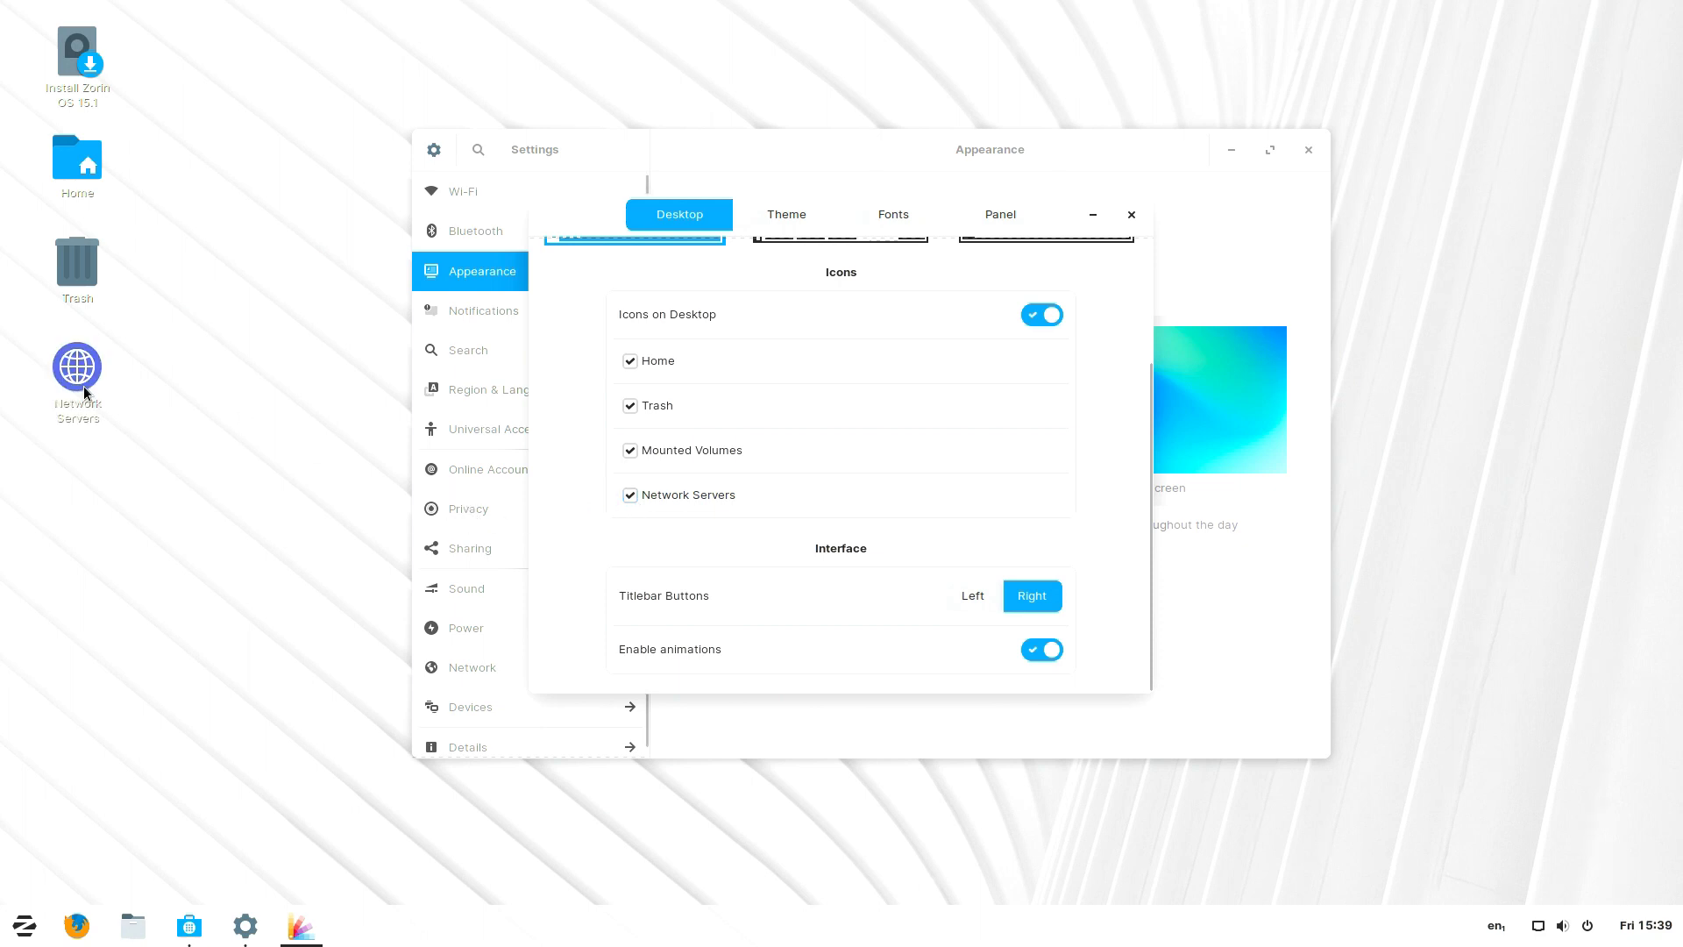
{"action": "left_click_drag", "start_coordinate": [83, 386], "coordinate": [1510, 559]}
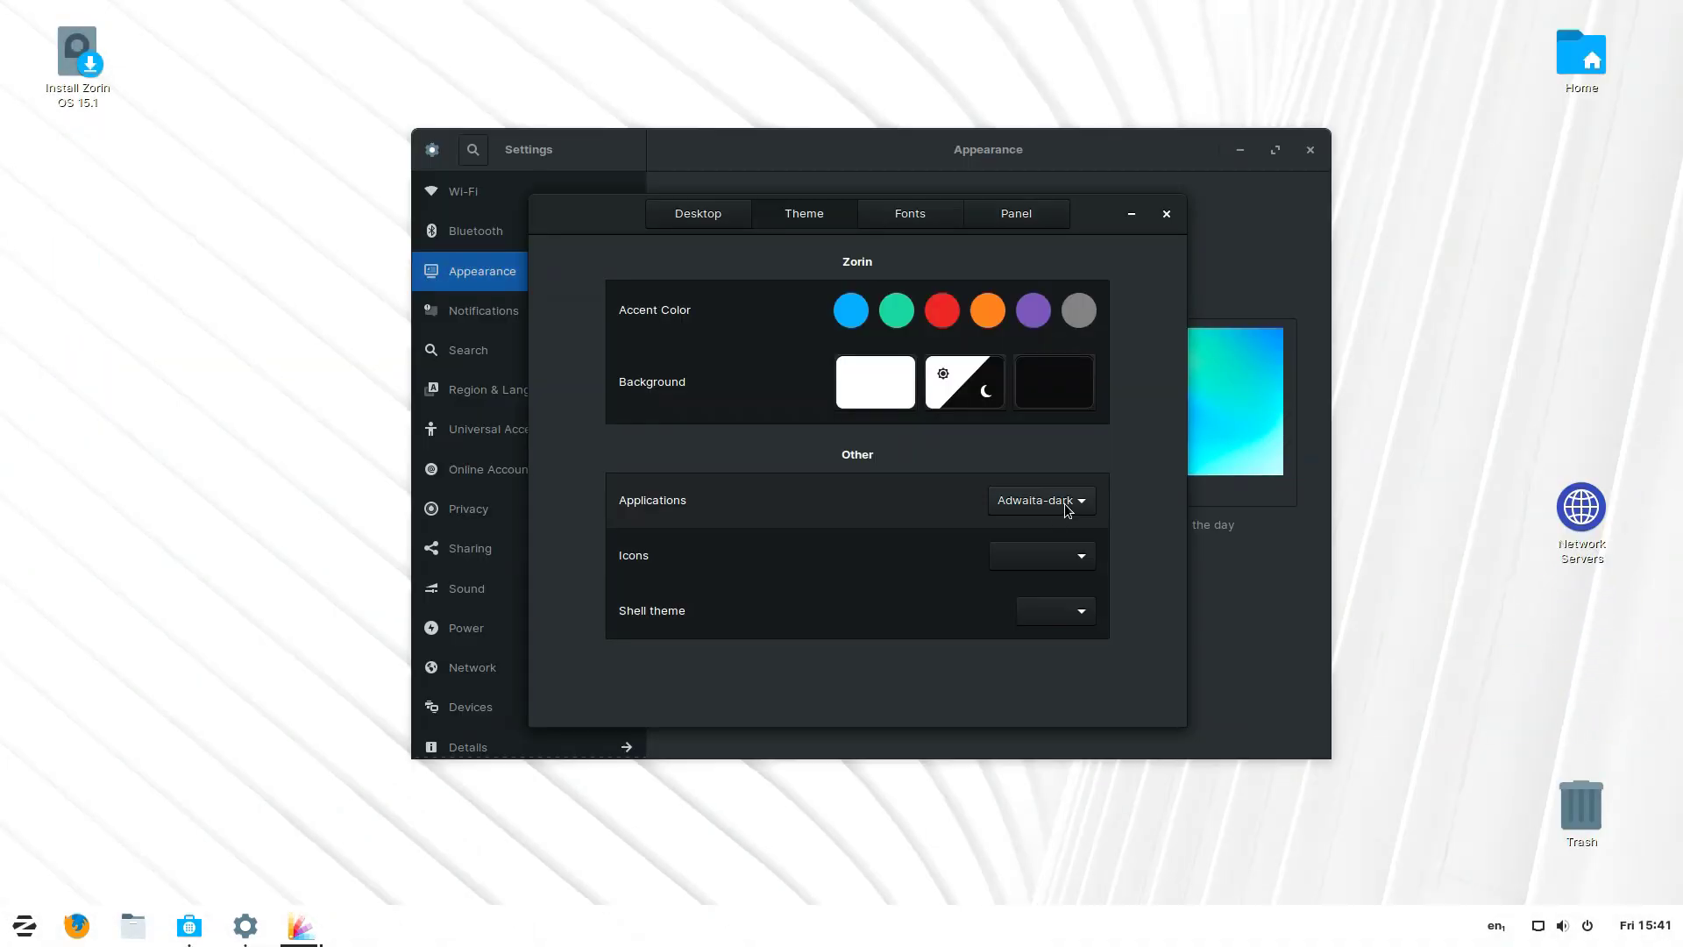
- Set the Applications theme to Adwaita and the Icons theme to Zorin-95
{"action": "left_click", "coordinate": [1067, 506]}
{"action": "left_click", "coordinate": [1063, 478]}
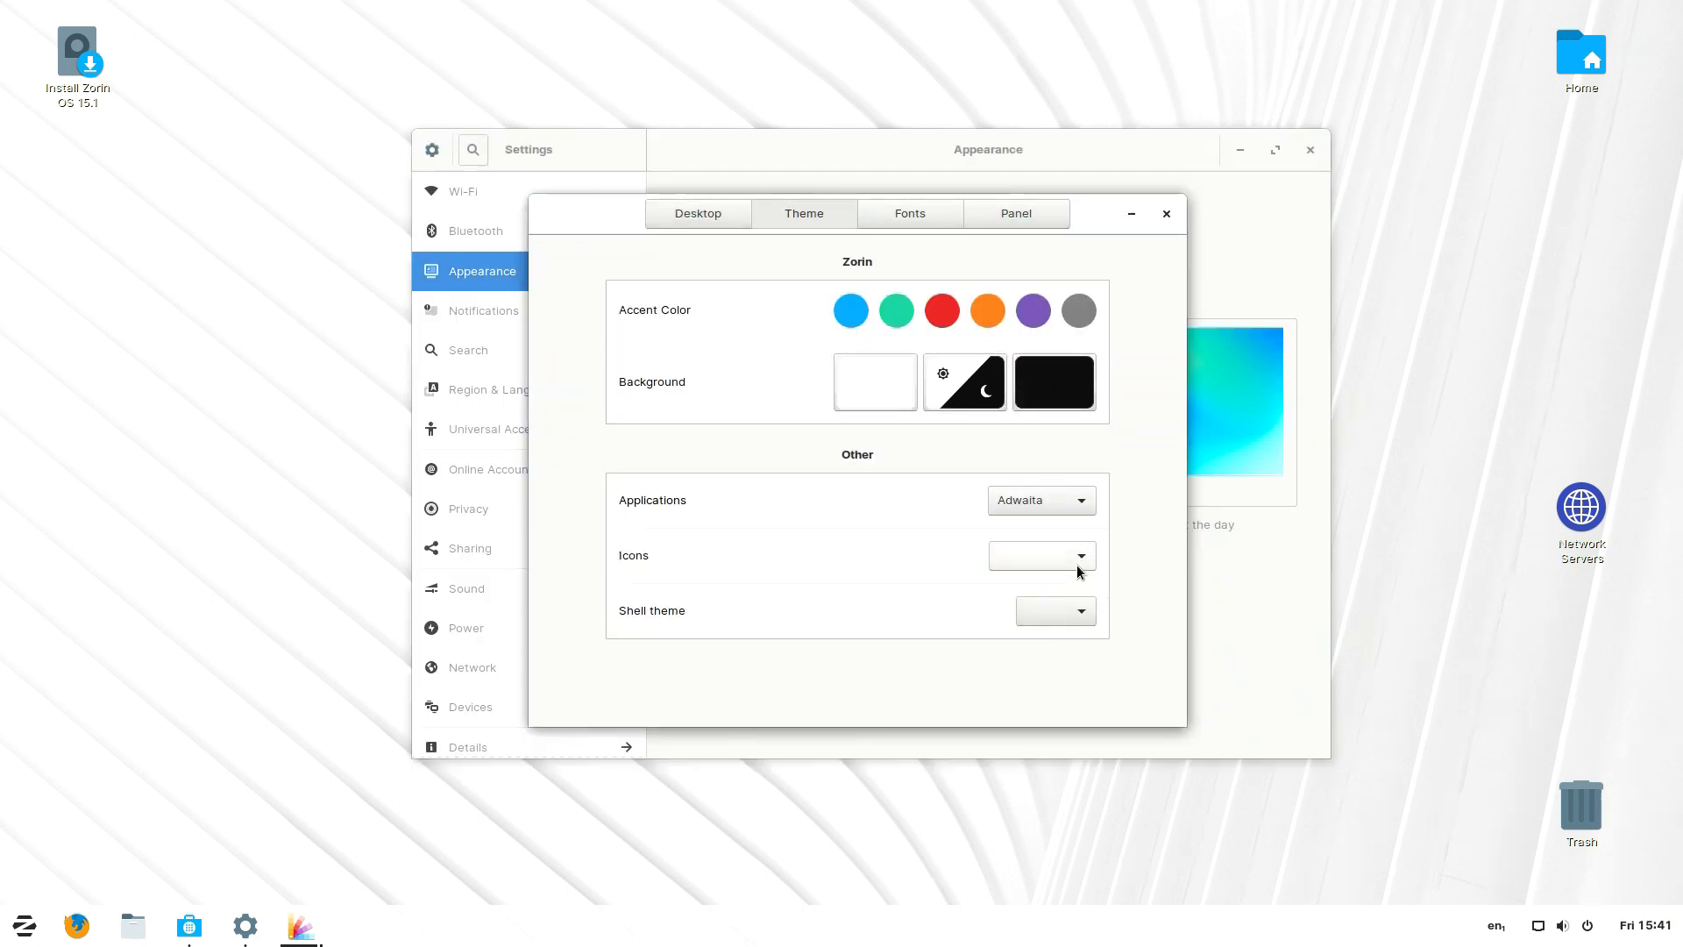
{"action": "left_click", "coordinate": [1080, 565]}
{"action": "left_click", "coordinate": [1080, 567]}
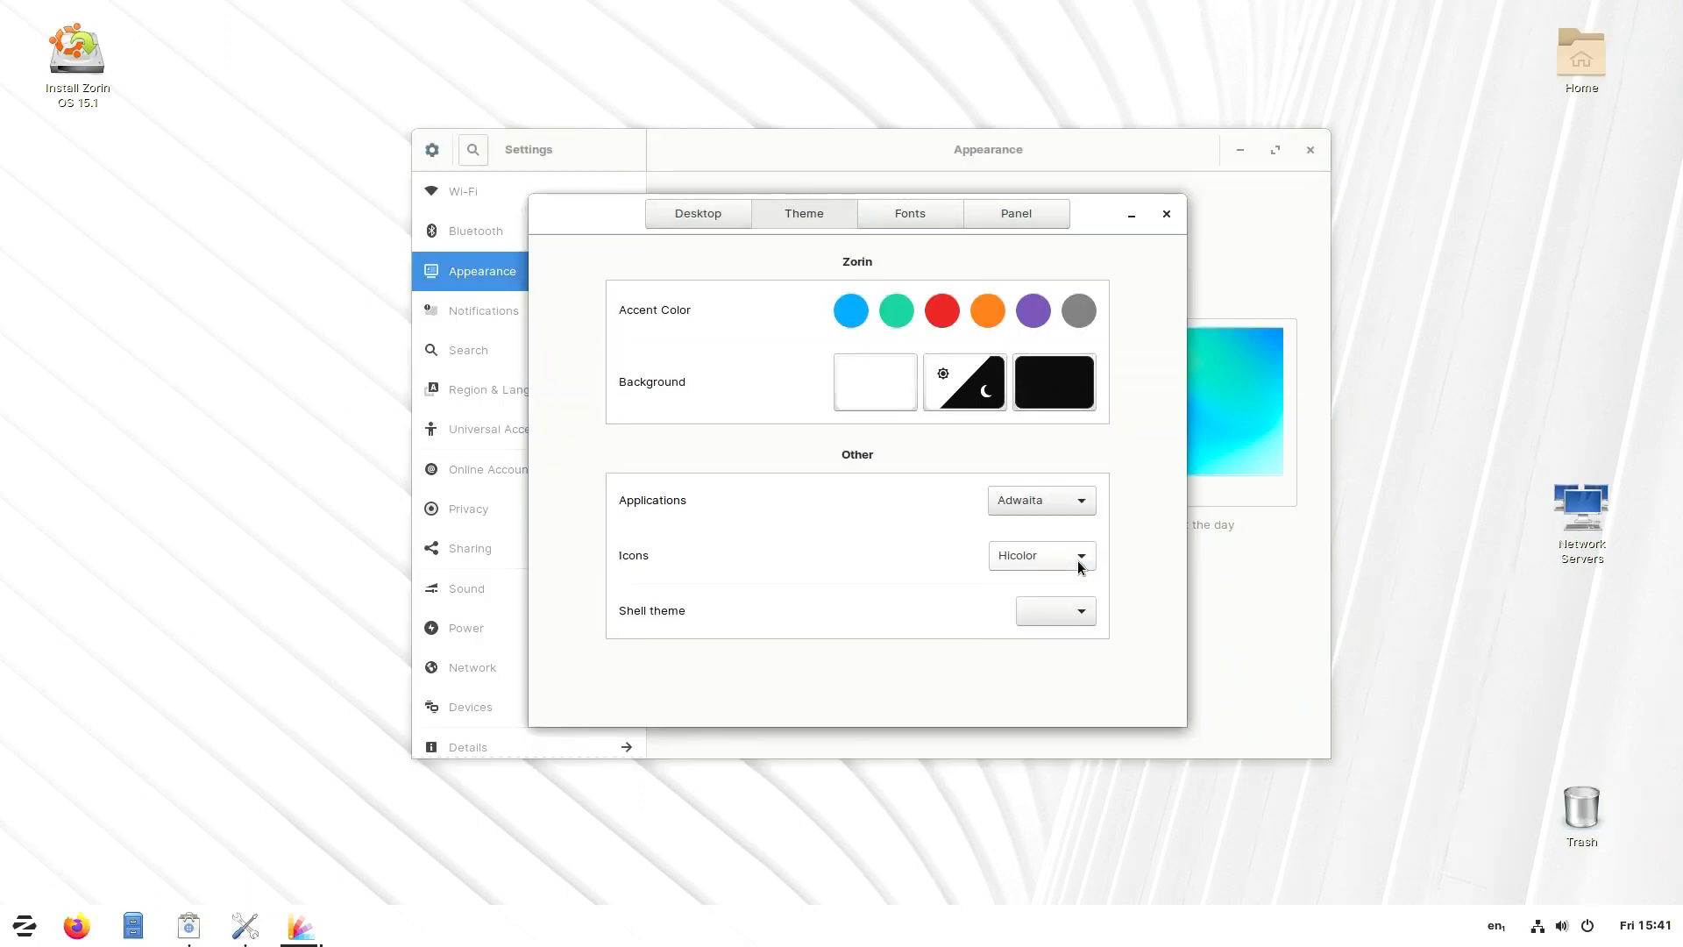
{"action": "left_click", "coordinate": [1080, 567]}
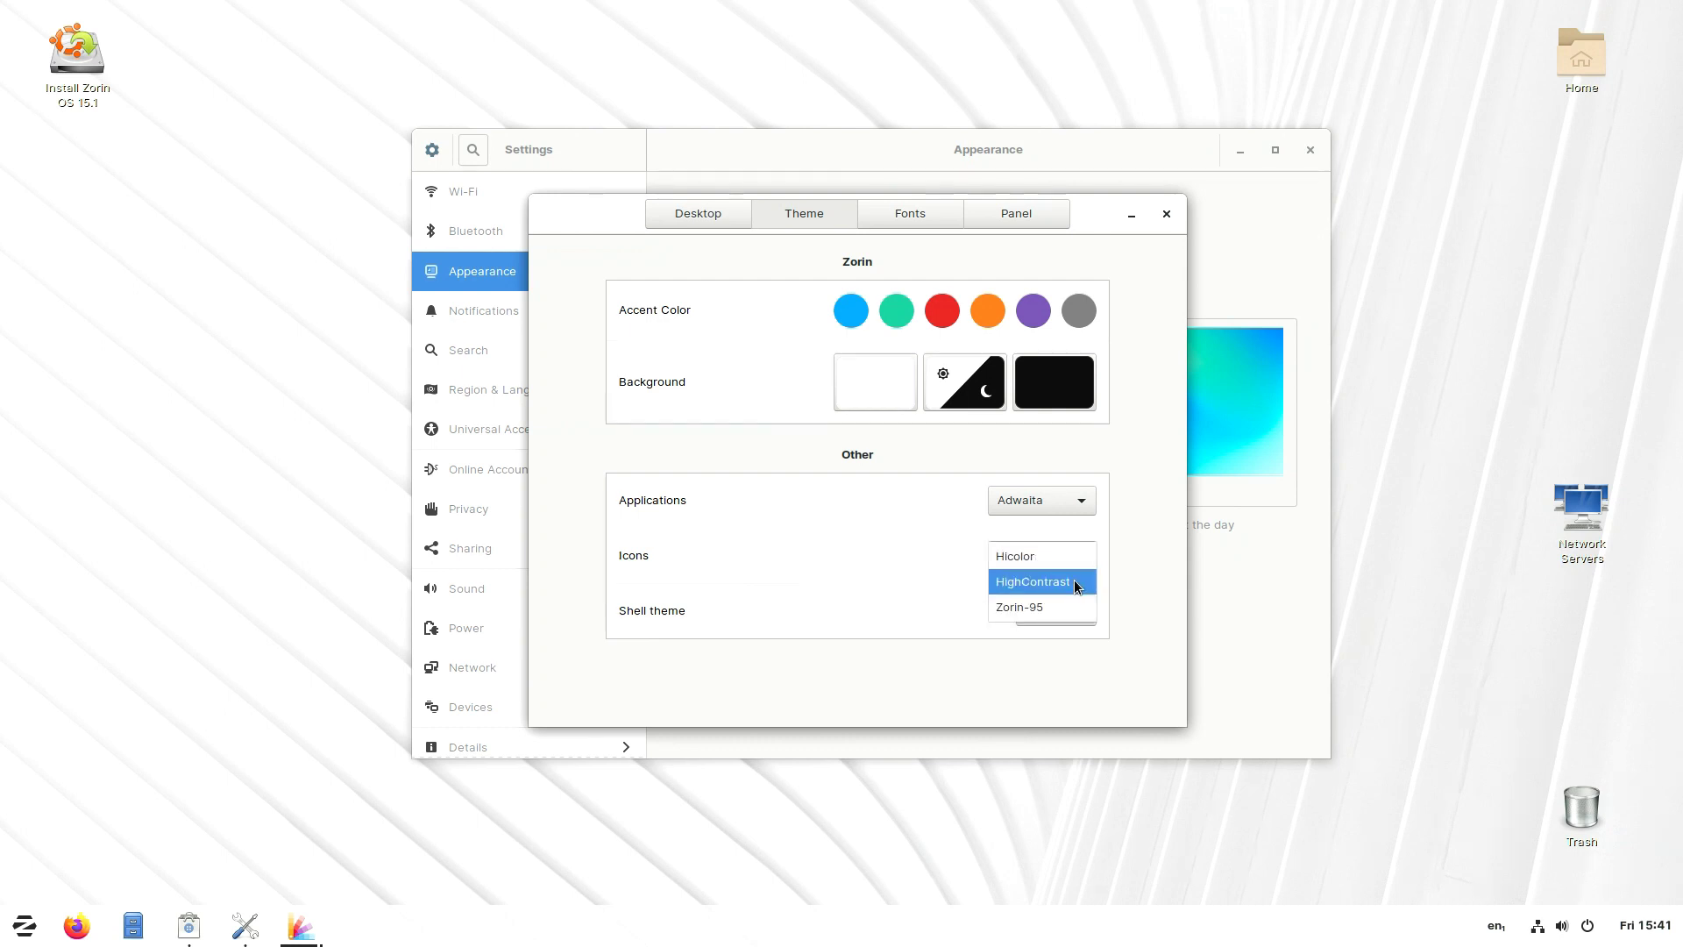
{"action": "left_click", "coordinate": [1080, 583]}
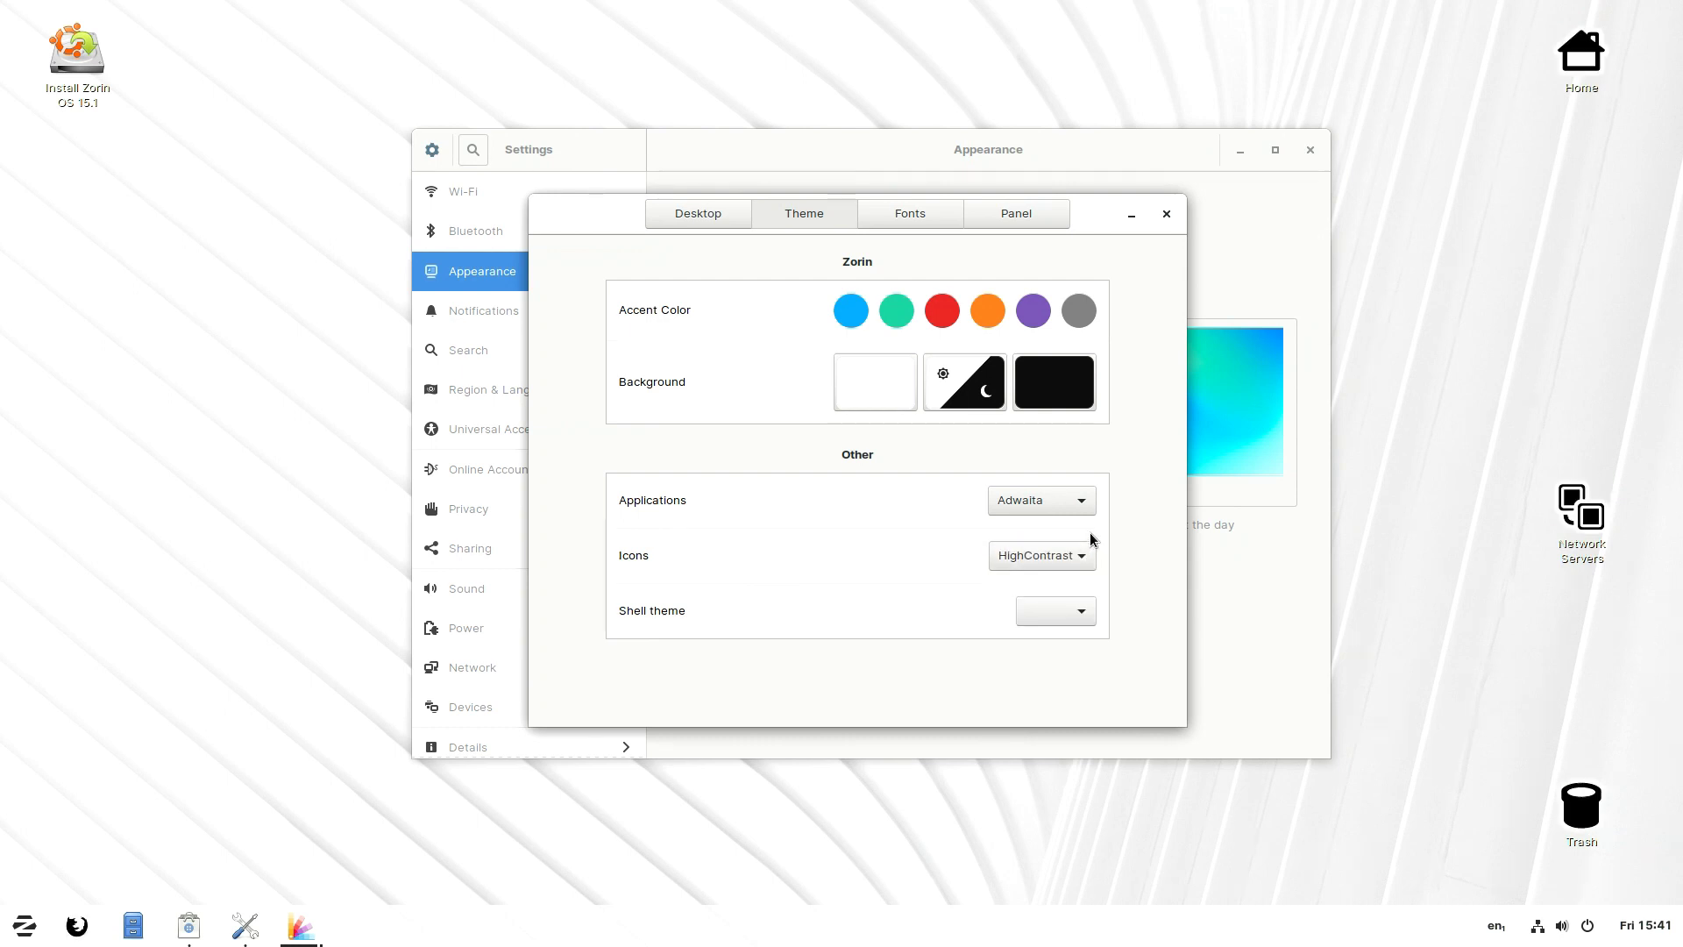
{"action": "left_click", "coordinate": [1081, 557]}
{"action": "left_click", "coordinate": [1076, 578]}
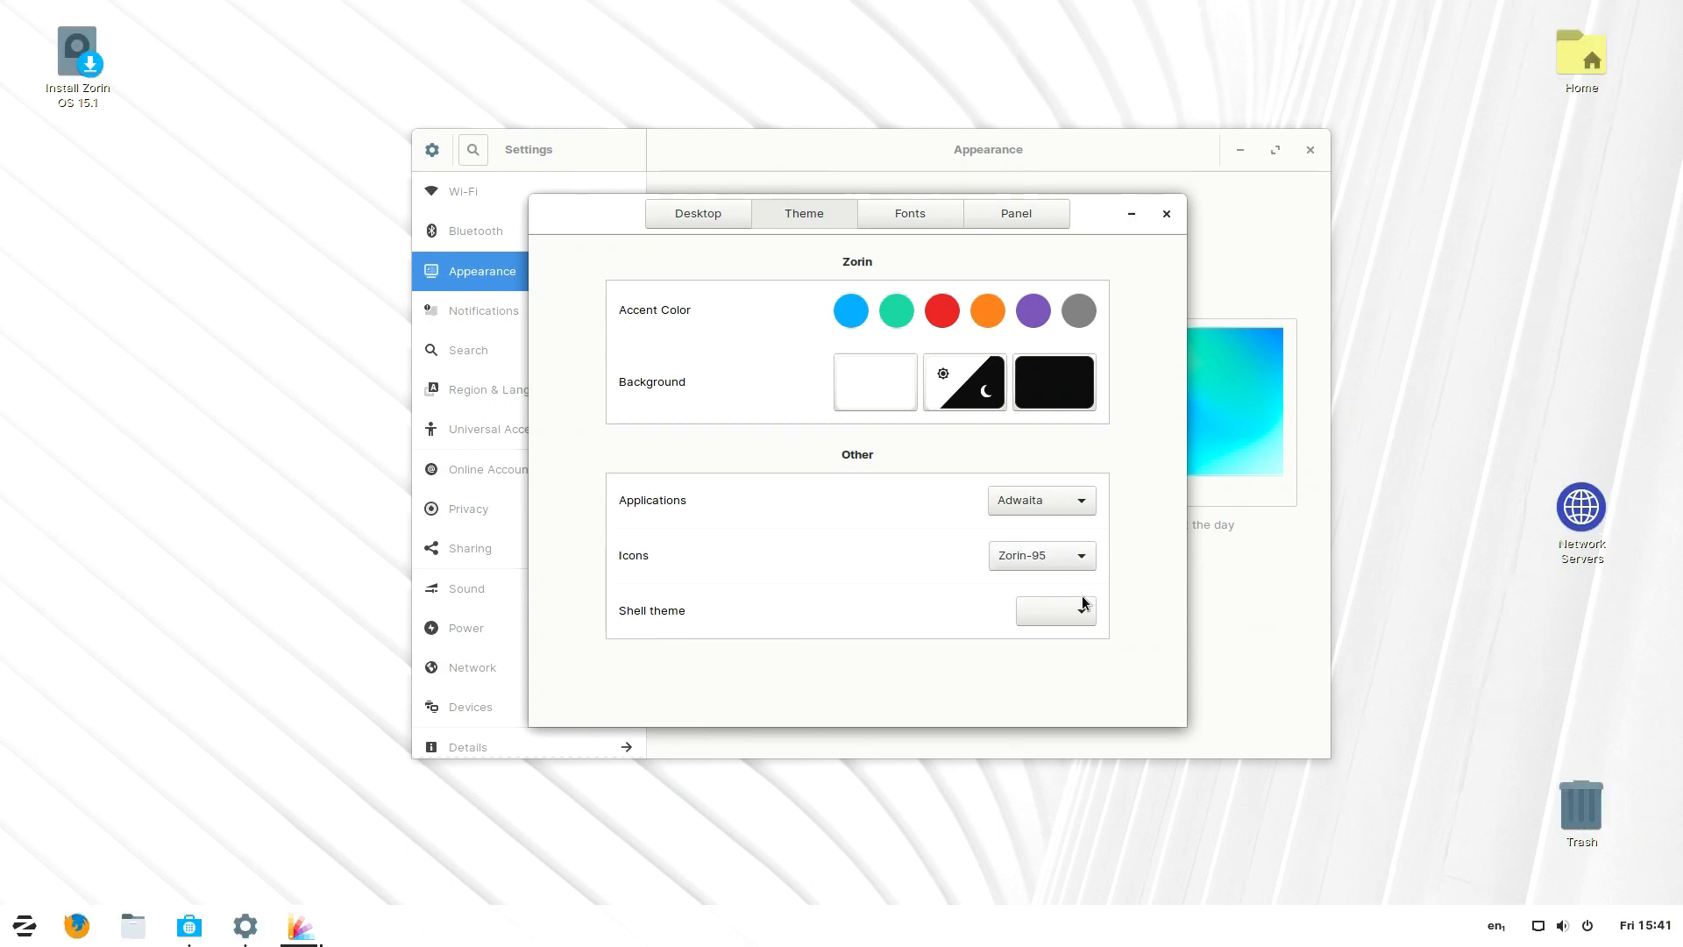
- Set the Shell theme to Zorin-95
{"action": "left_click", "coordinate": [1081, 612]}
{"action": "left_click", "coordinate": [1079, 613]}
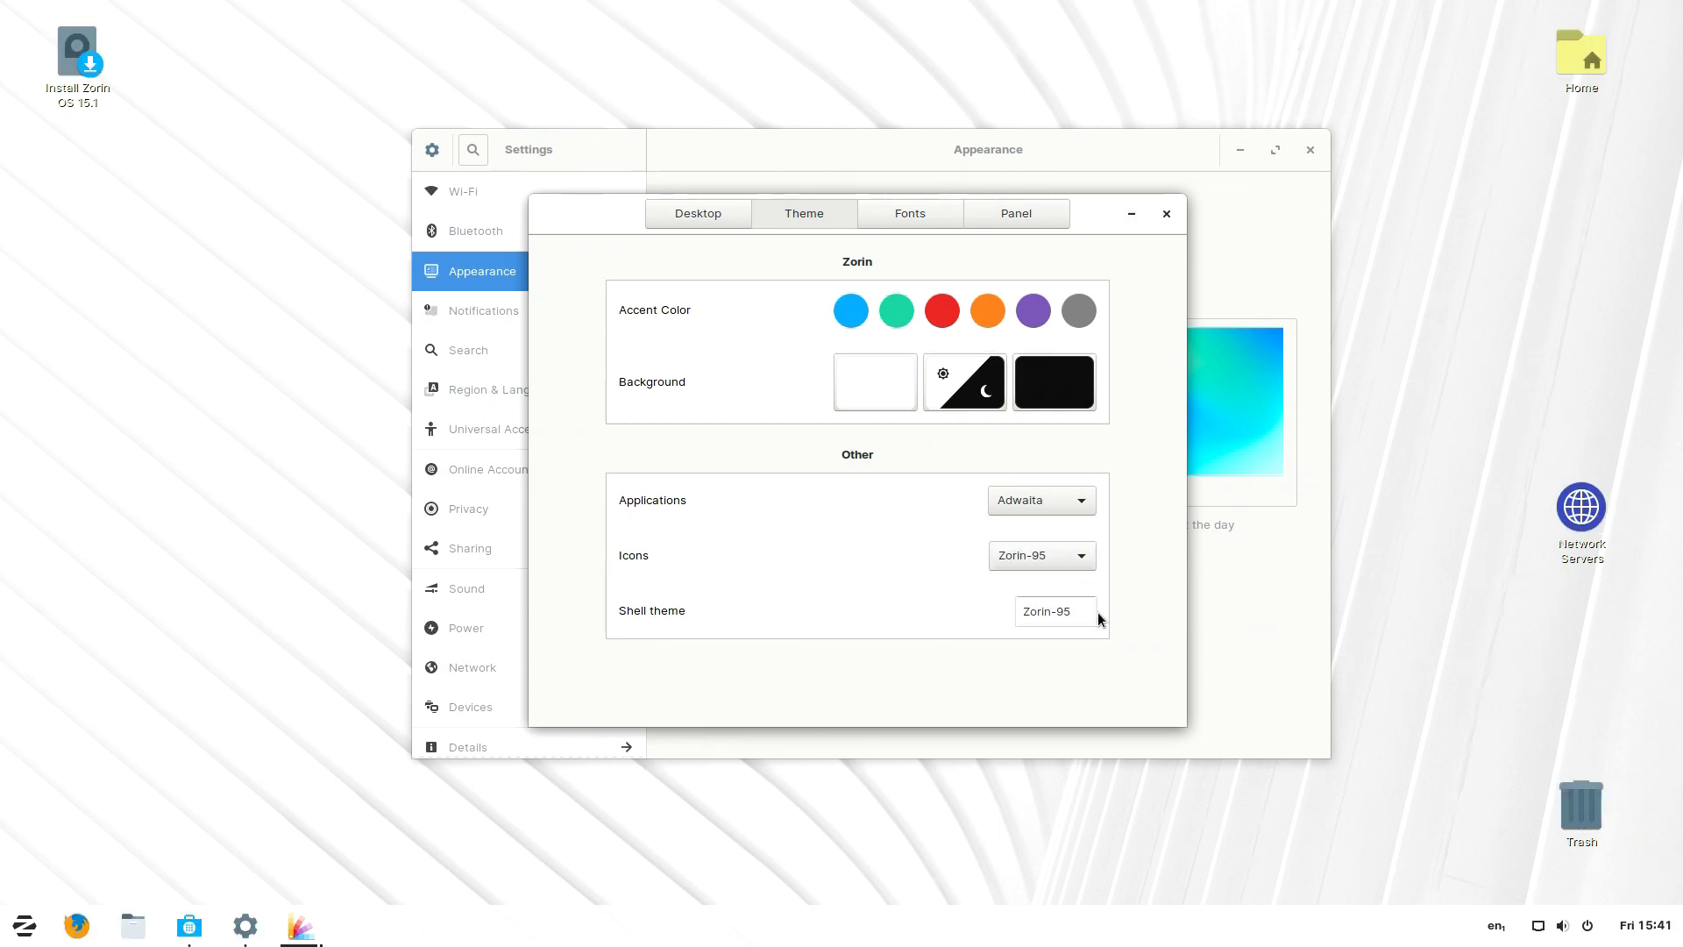
{"action": "left_click", "coordinate": [1078, 614]}
{"action": "left_click", "coordinate": [1077, 613]}
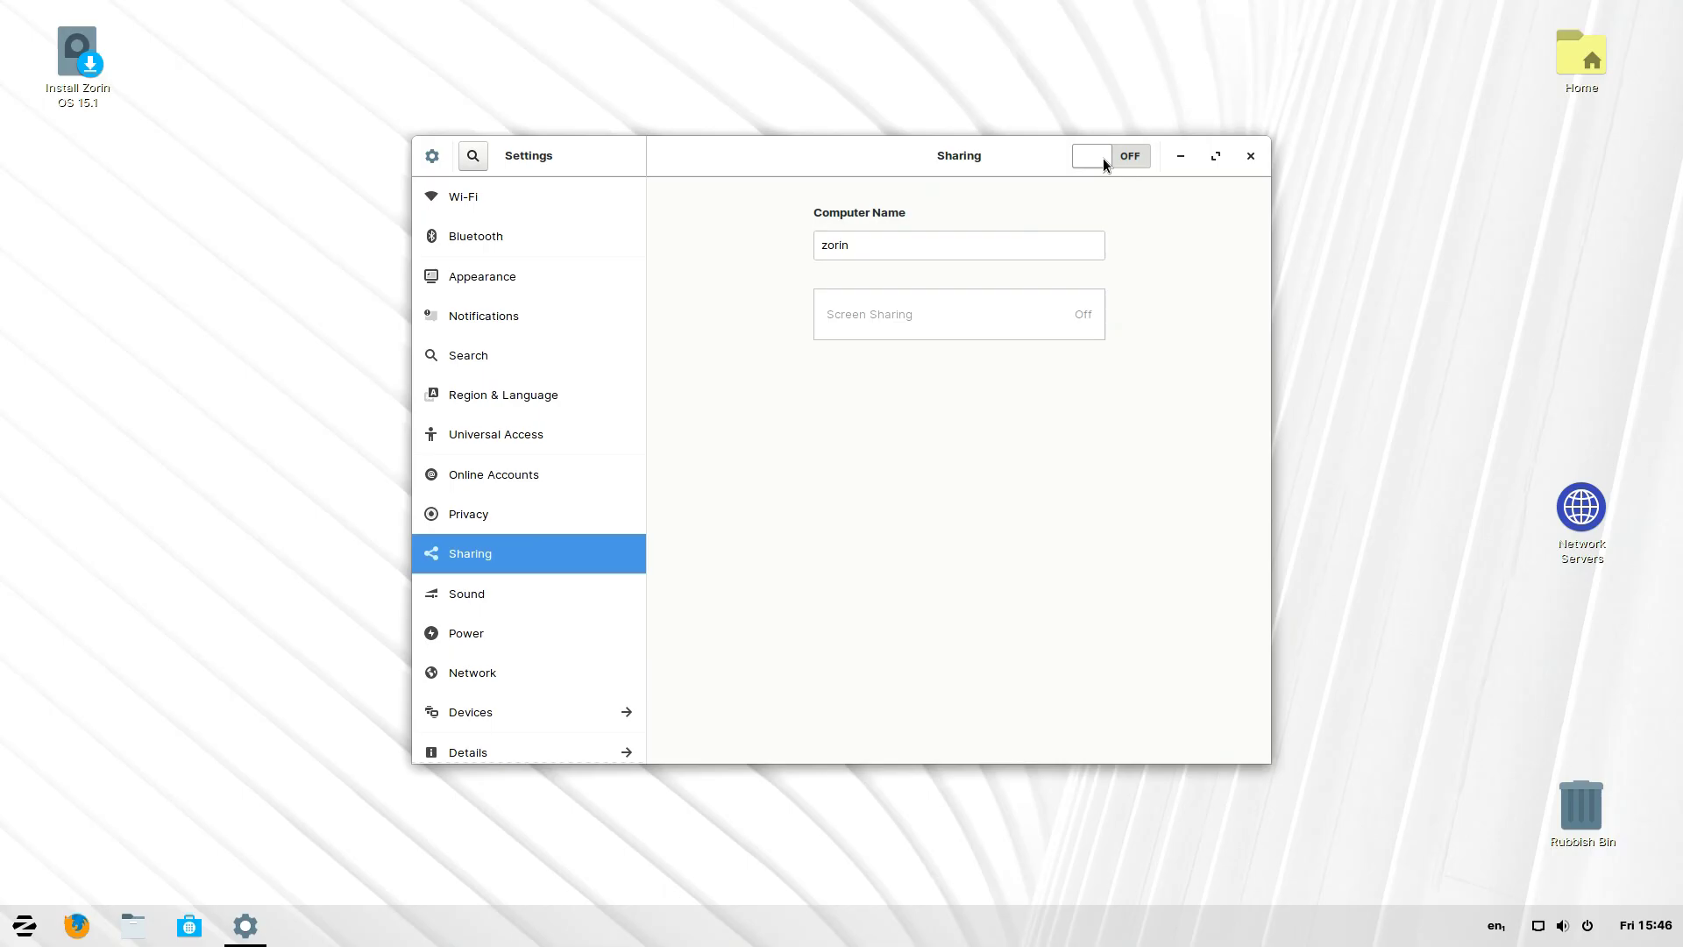
- Turn Sharing on and enable Screen Sharing over Wired connection 1
{"action": "left_click", "coordinate": [1107, 159]}
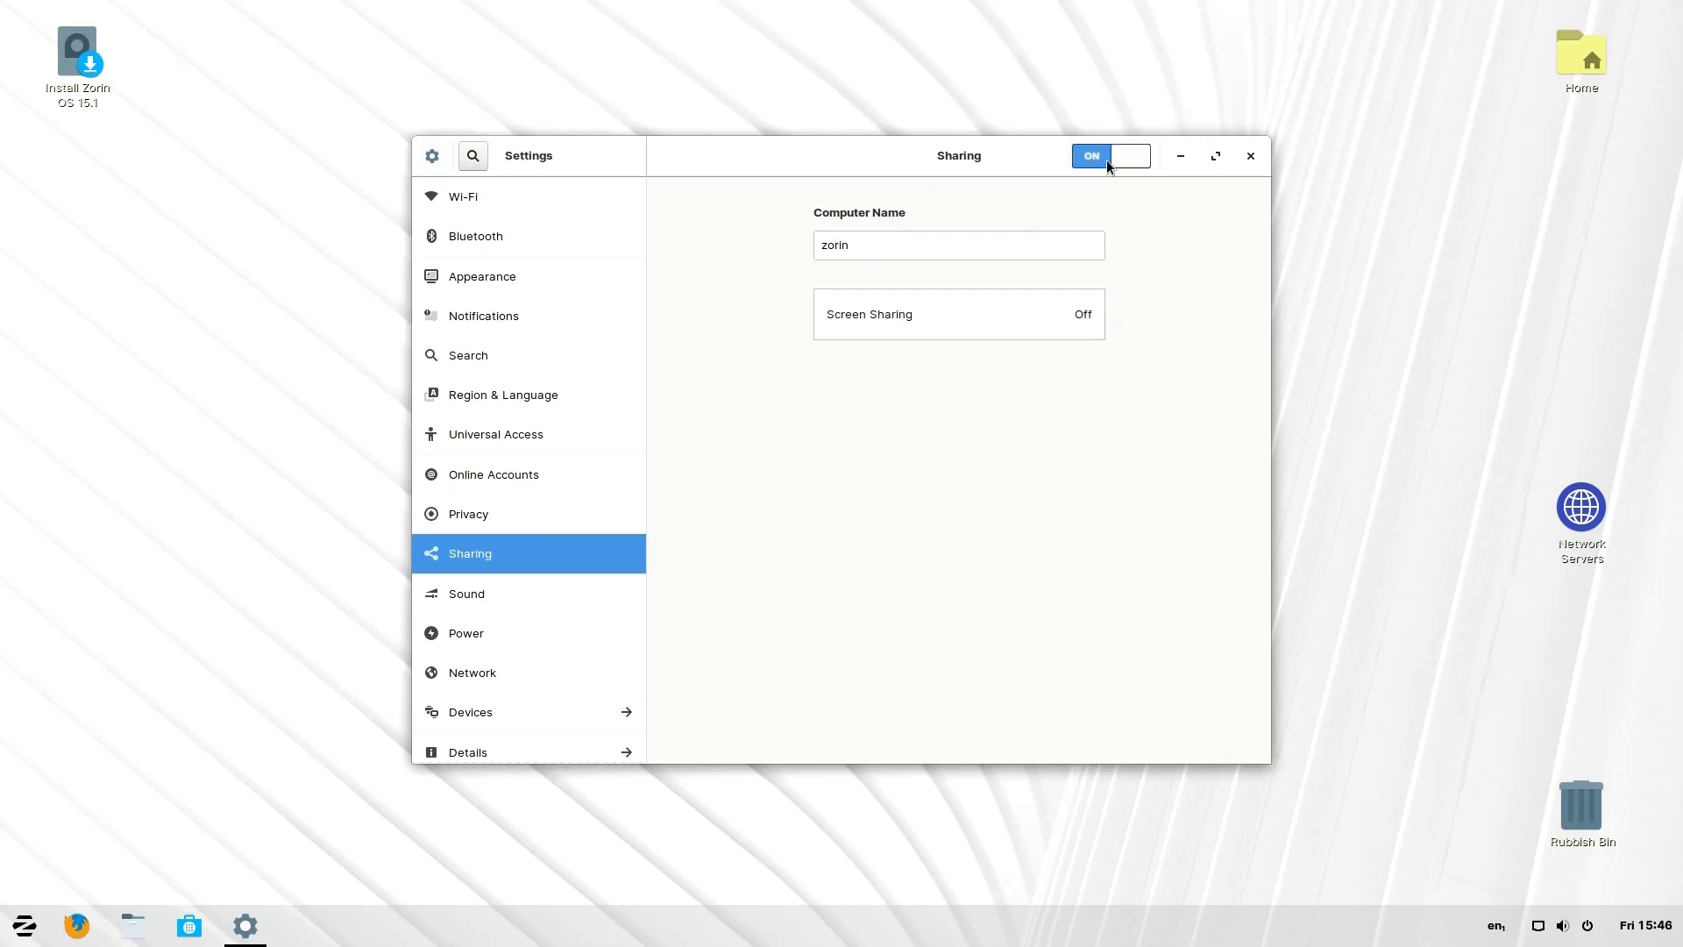
{"action": "left_click", "coordinate": [1077, 321]}
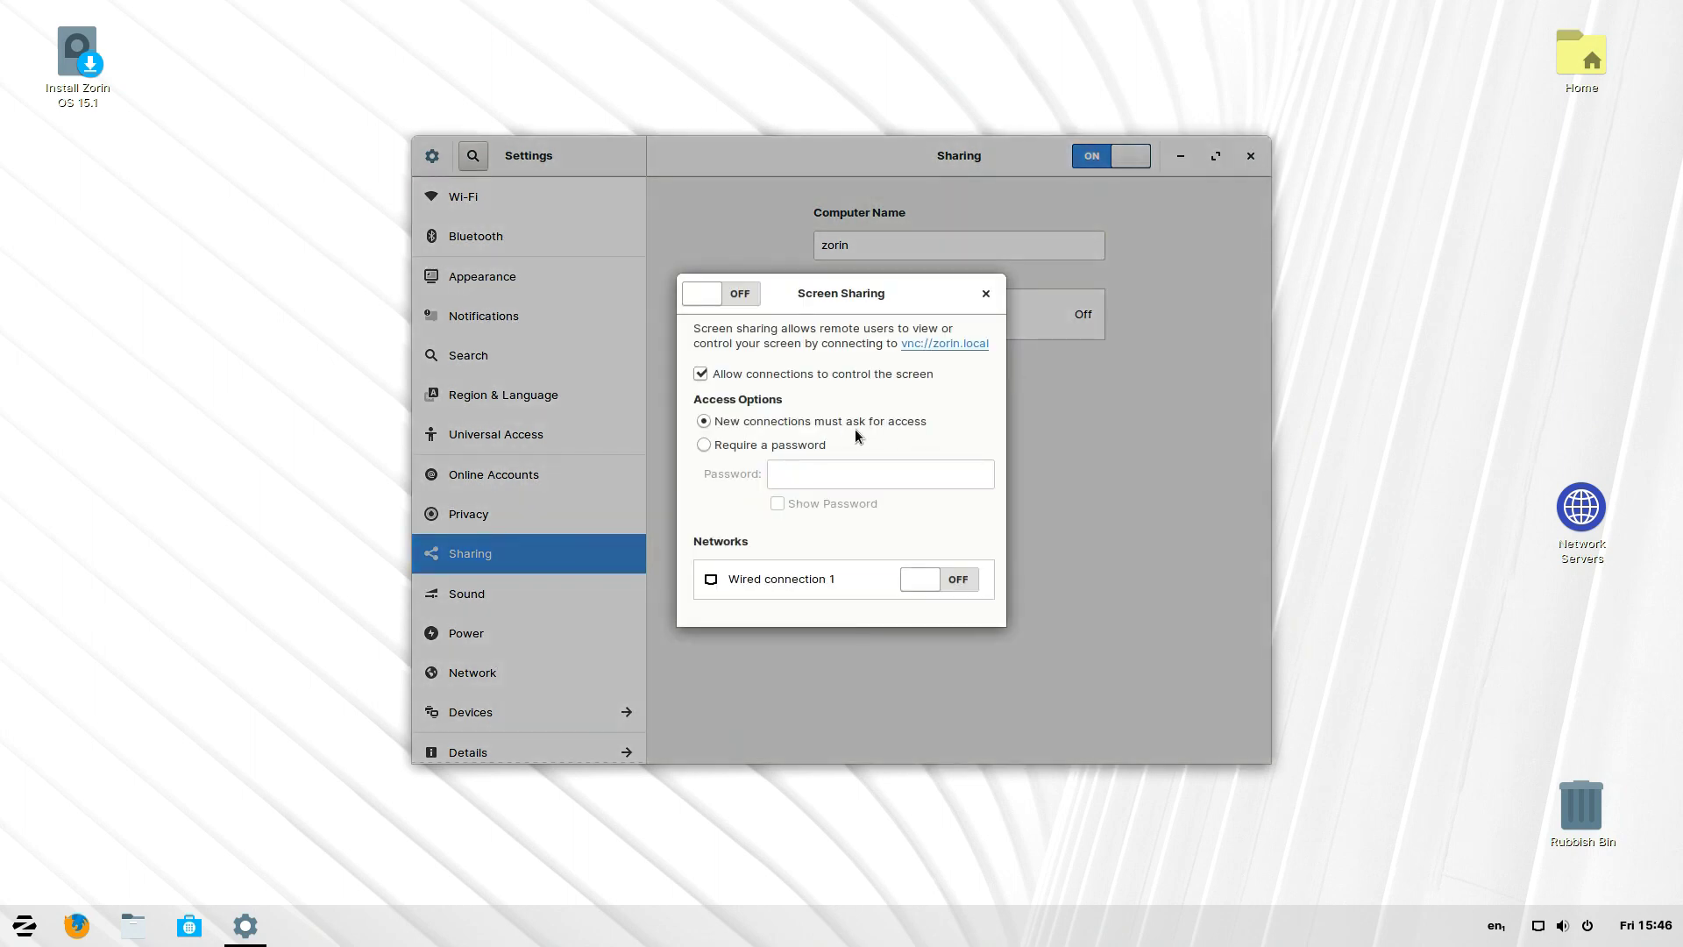
{"action": "left_click", "coordinate": [933, 585]}
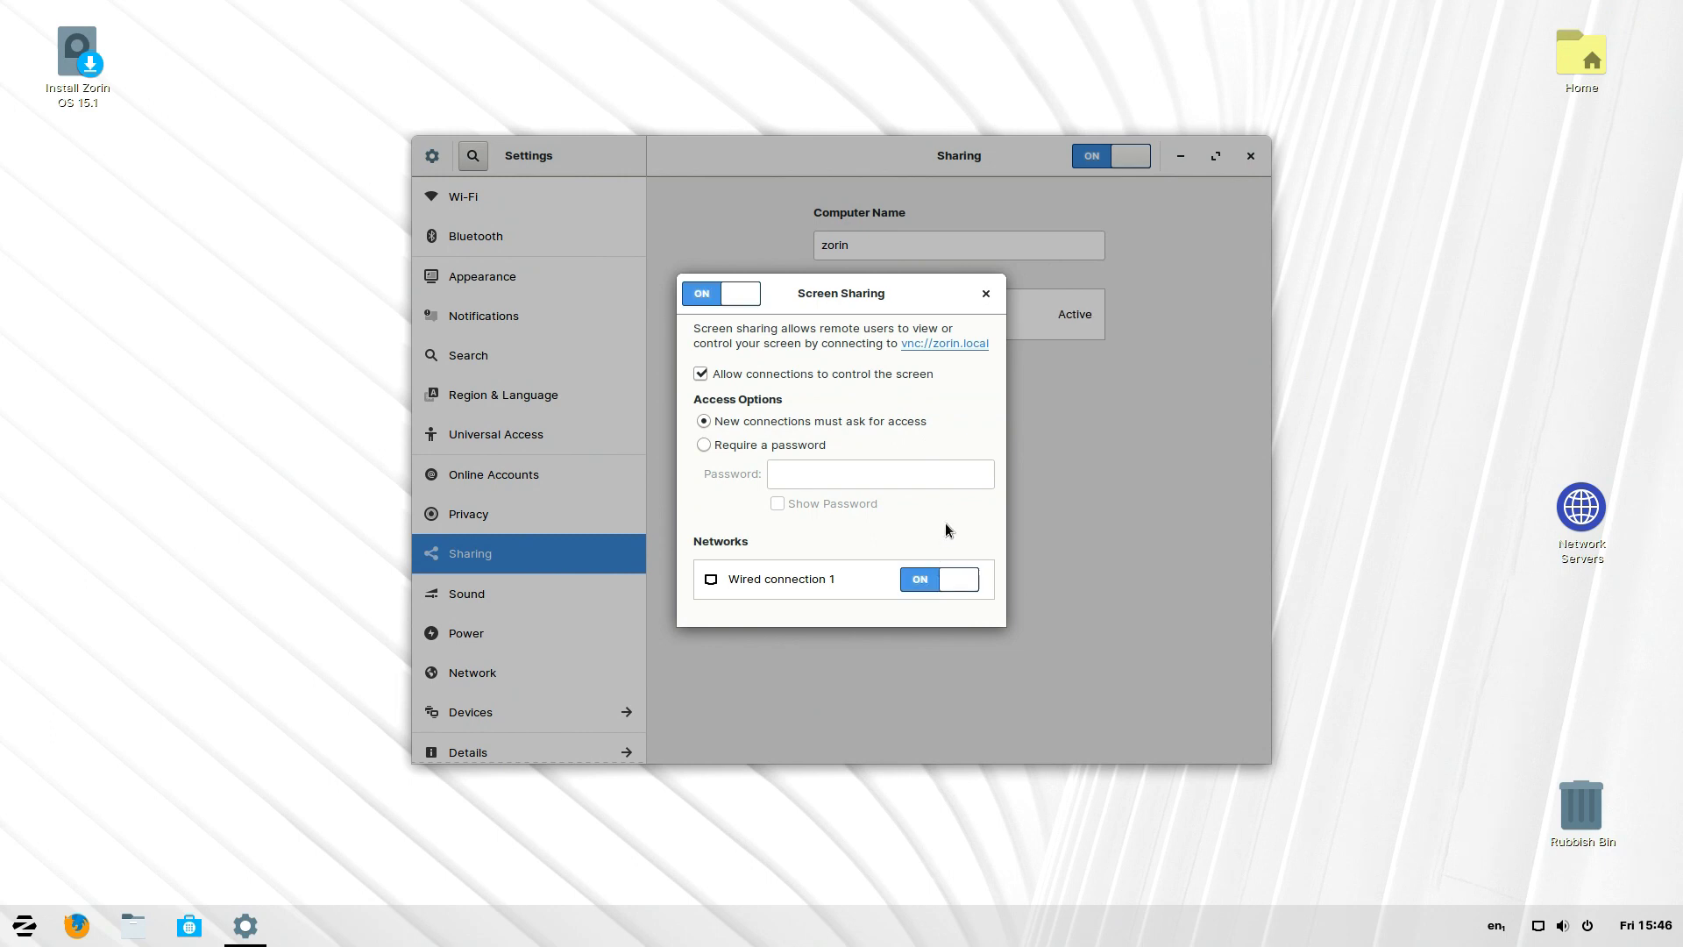
{"action": "left_click", "coordinate": [984, 295]}
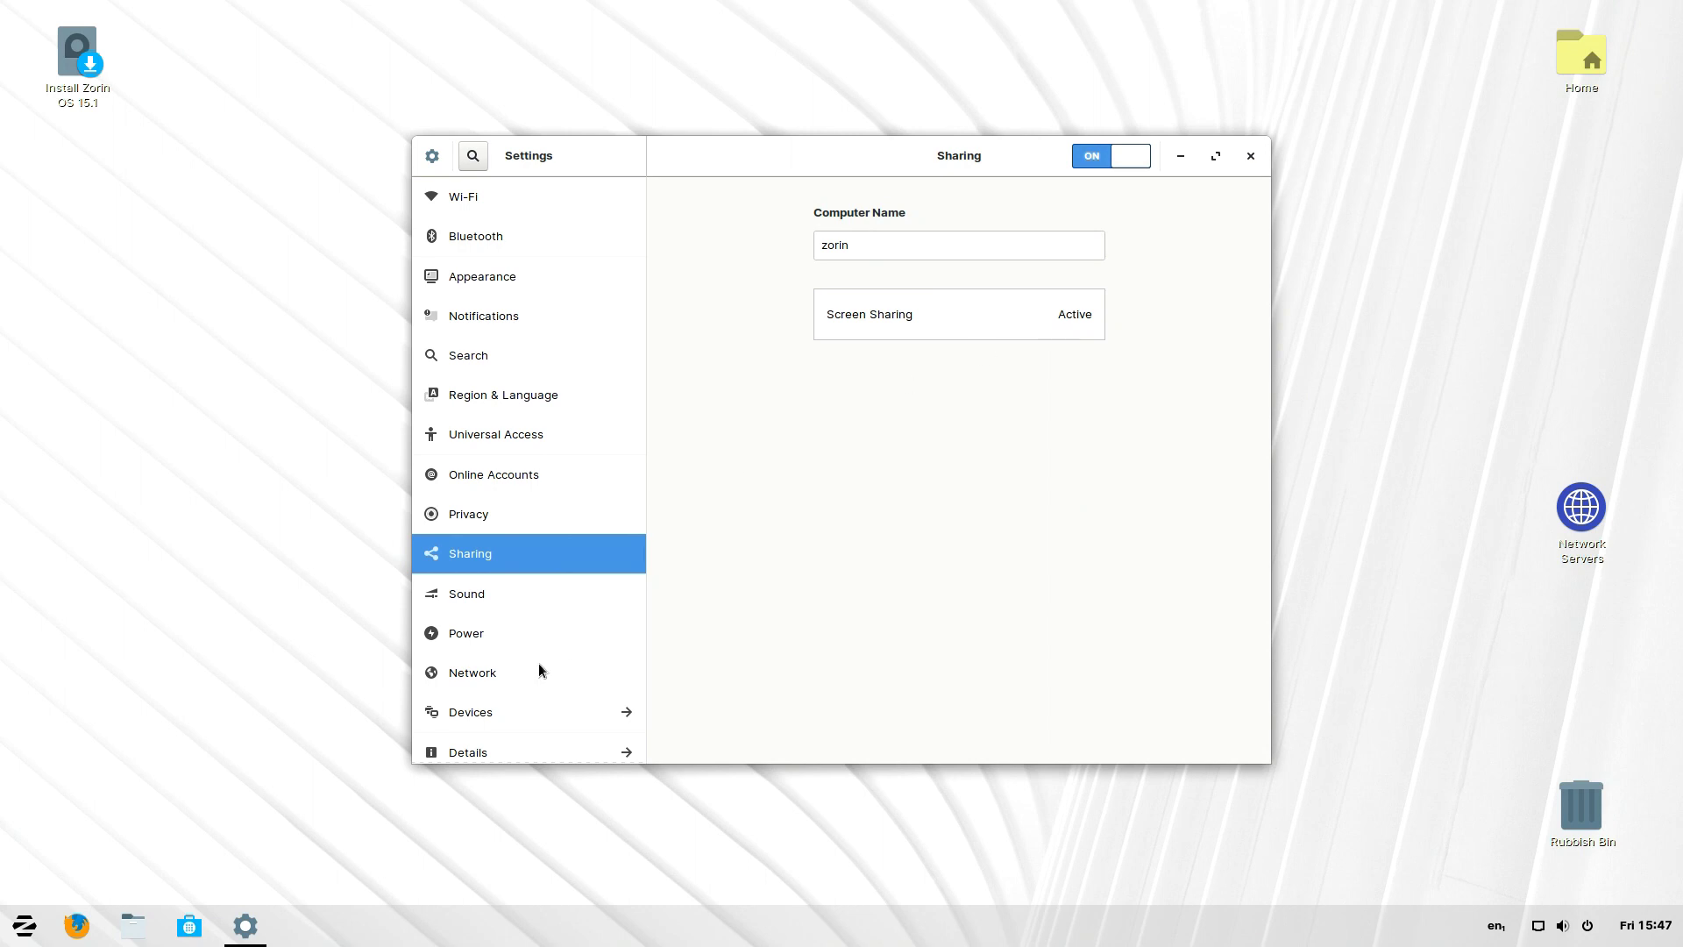
- Switch Night Light on in the display settings
{"action": "left_click", "coordinate": [544, 717]}
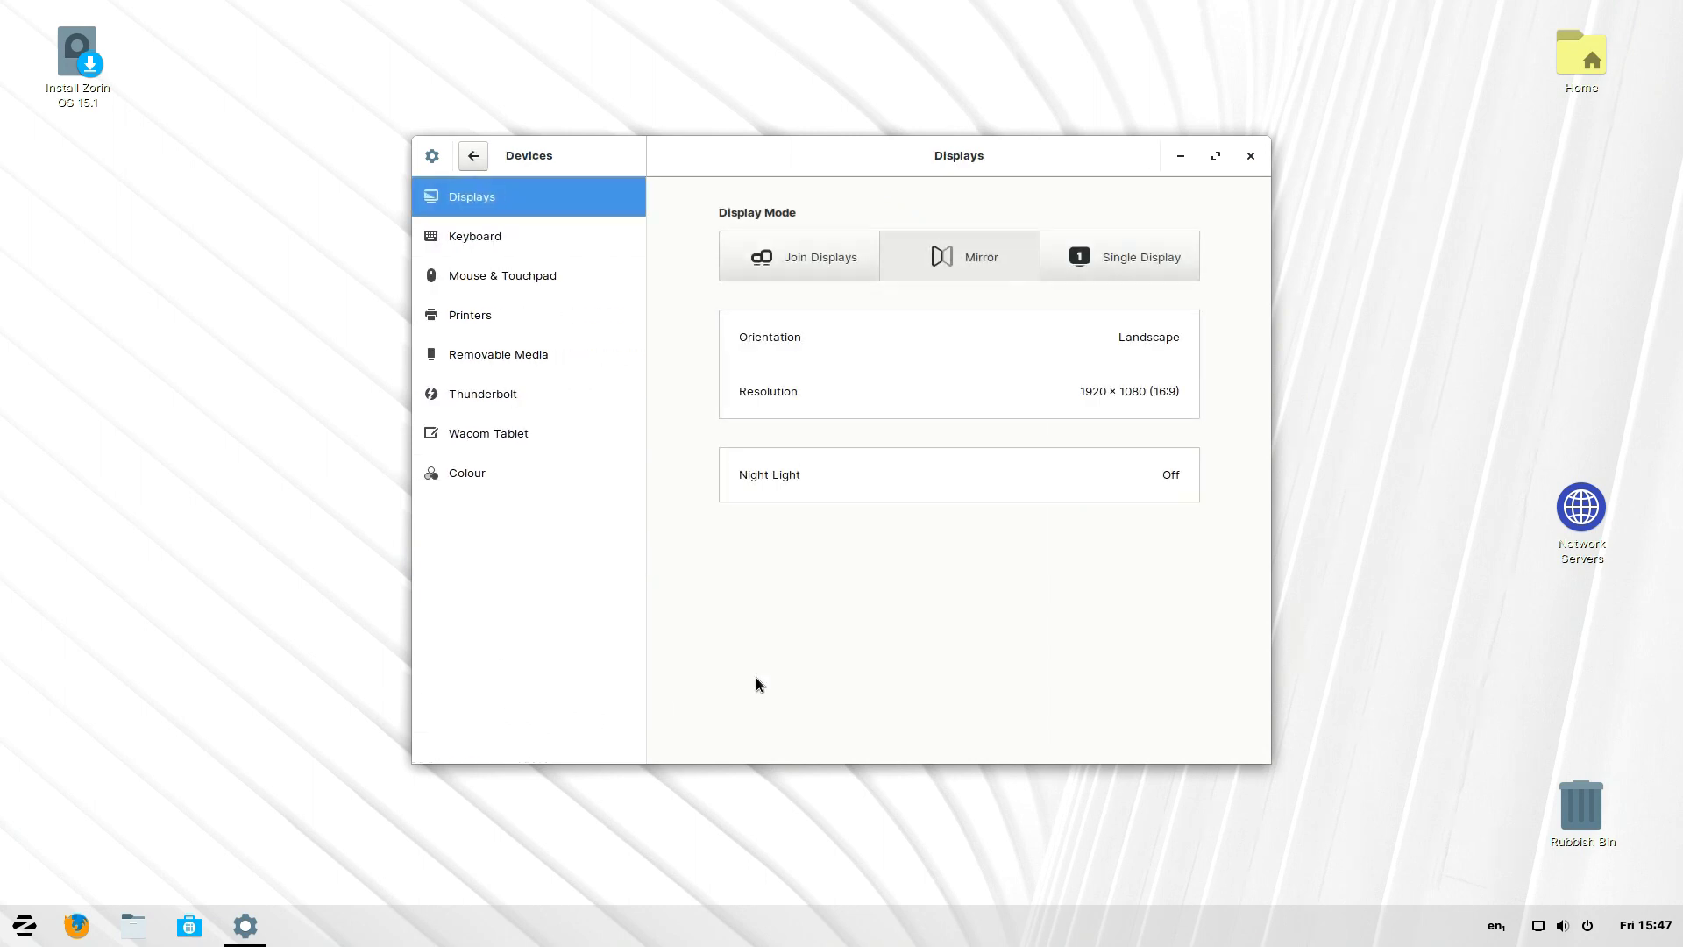
{"action": "left_click", "coordinate": [1164, 478]}
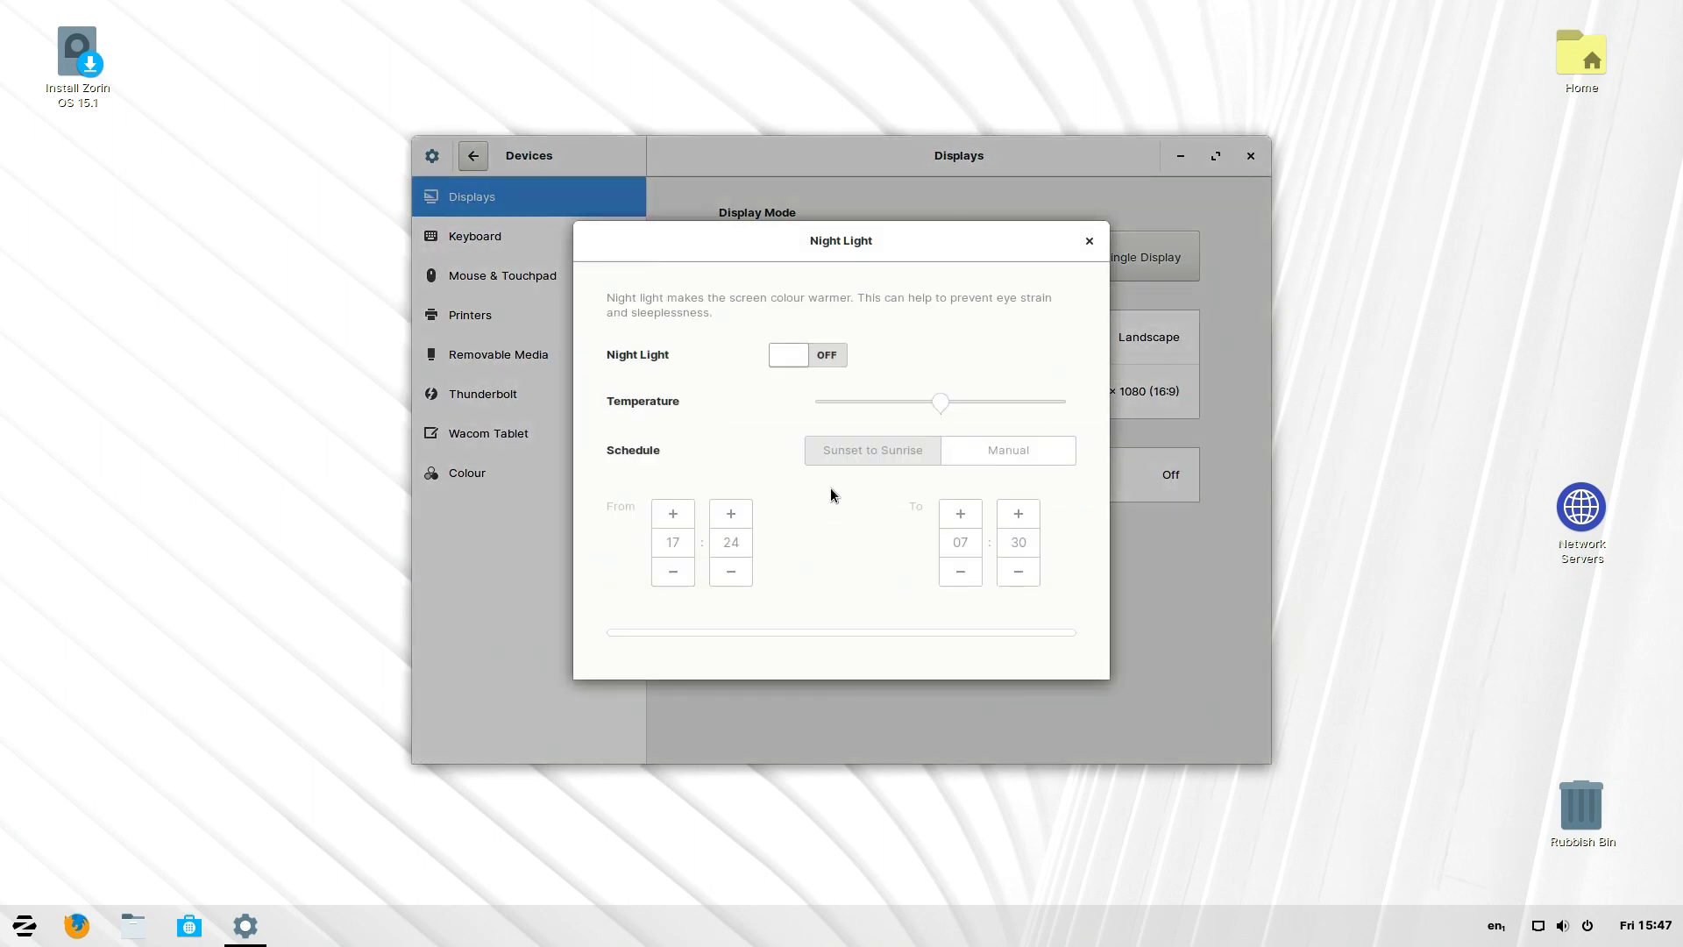
{"action": "left_click", "coordinate": [803, 356]}
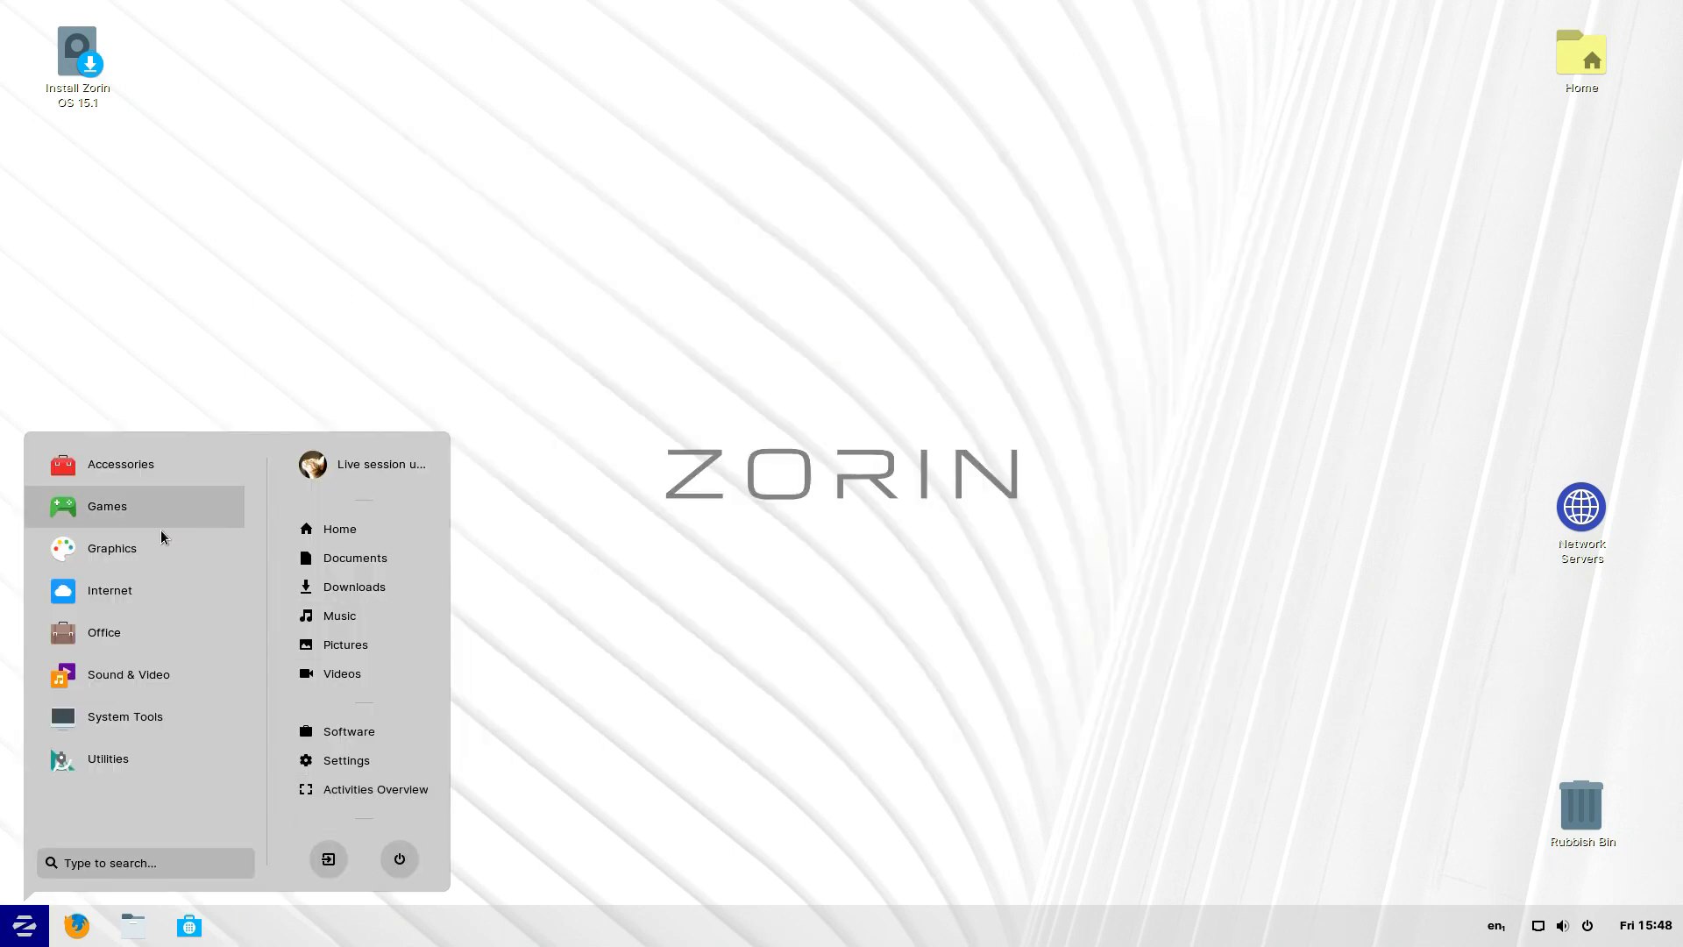
- Browse the Accessories, Games, Graphics and Internet app categories in the Zorin menu
{"action": "left_click", "coordinate": [97, 467]}
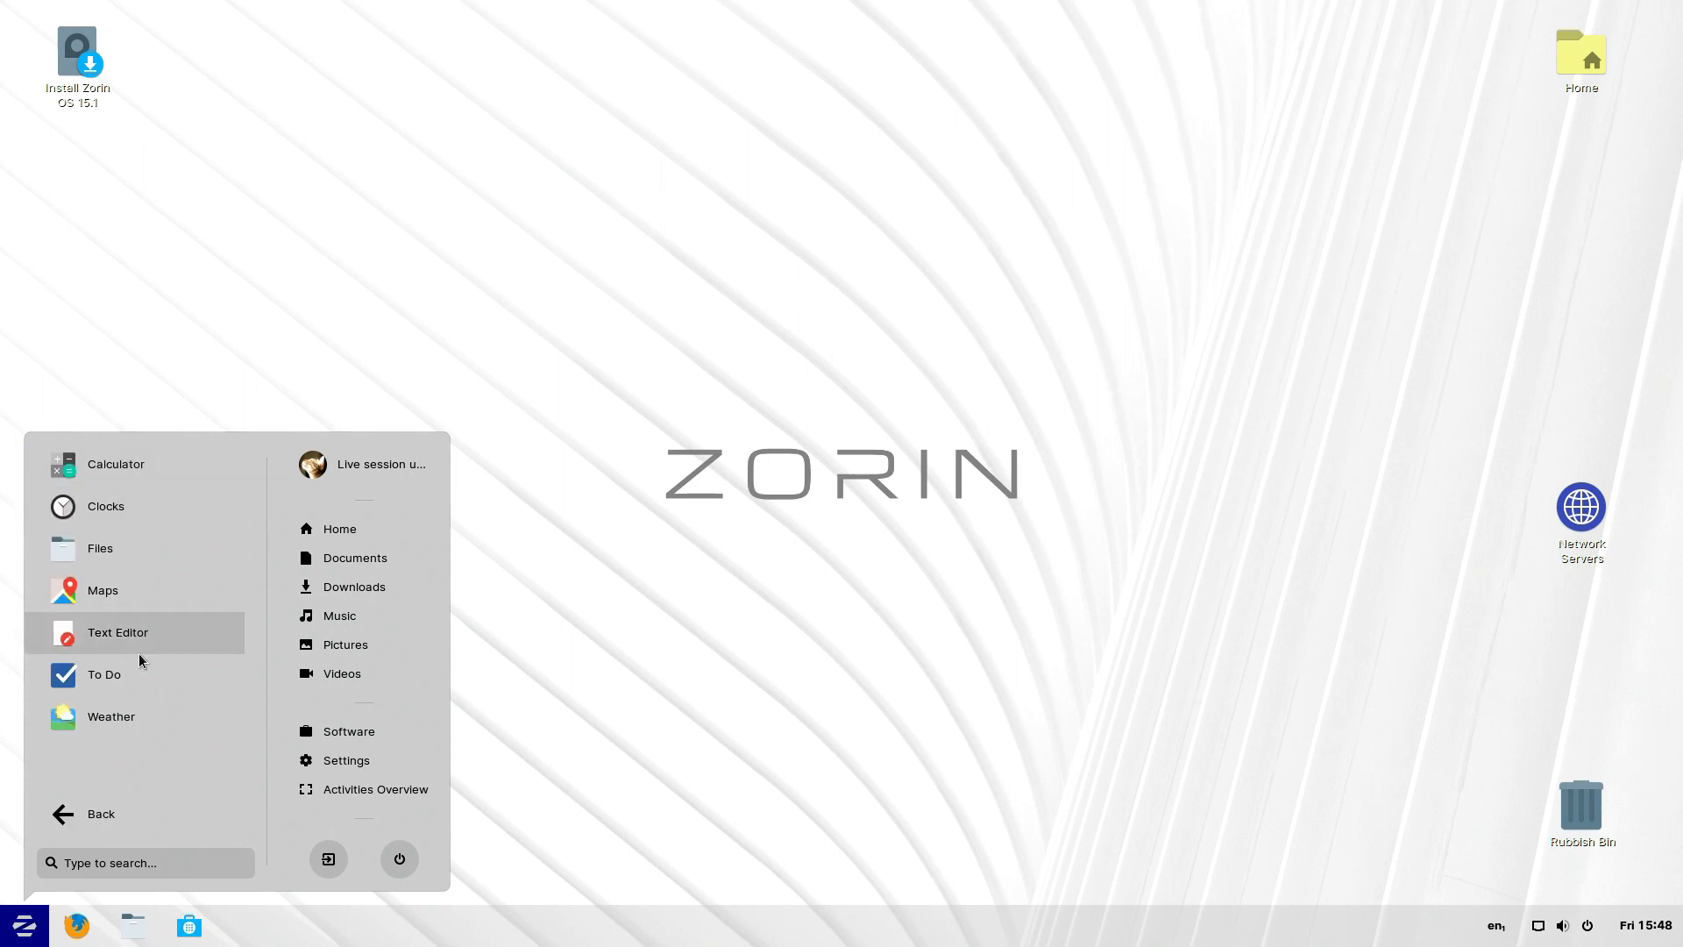
{"action": "left_click", "coordinate": [67, 822]}
{"action": "left_click", "coordinate": [142, 522]}
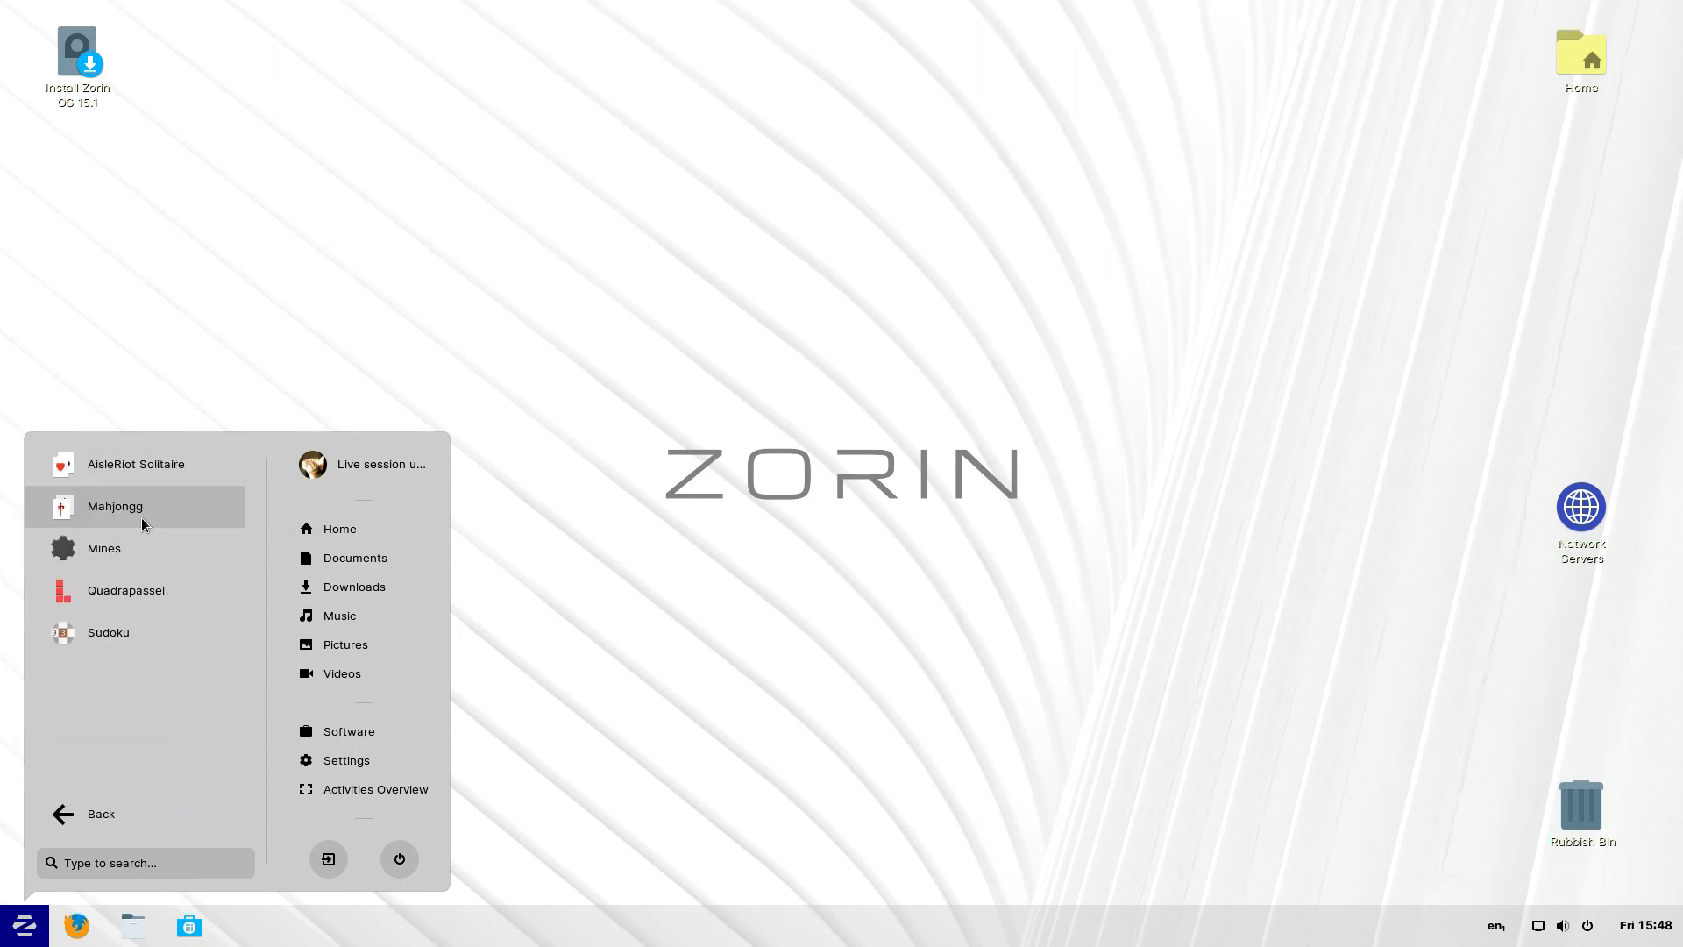
{"action": "left_click", "coordinate": [70, 821]}
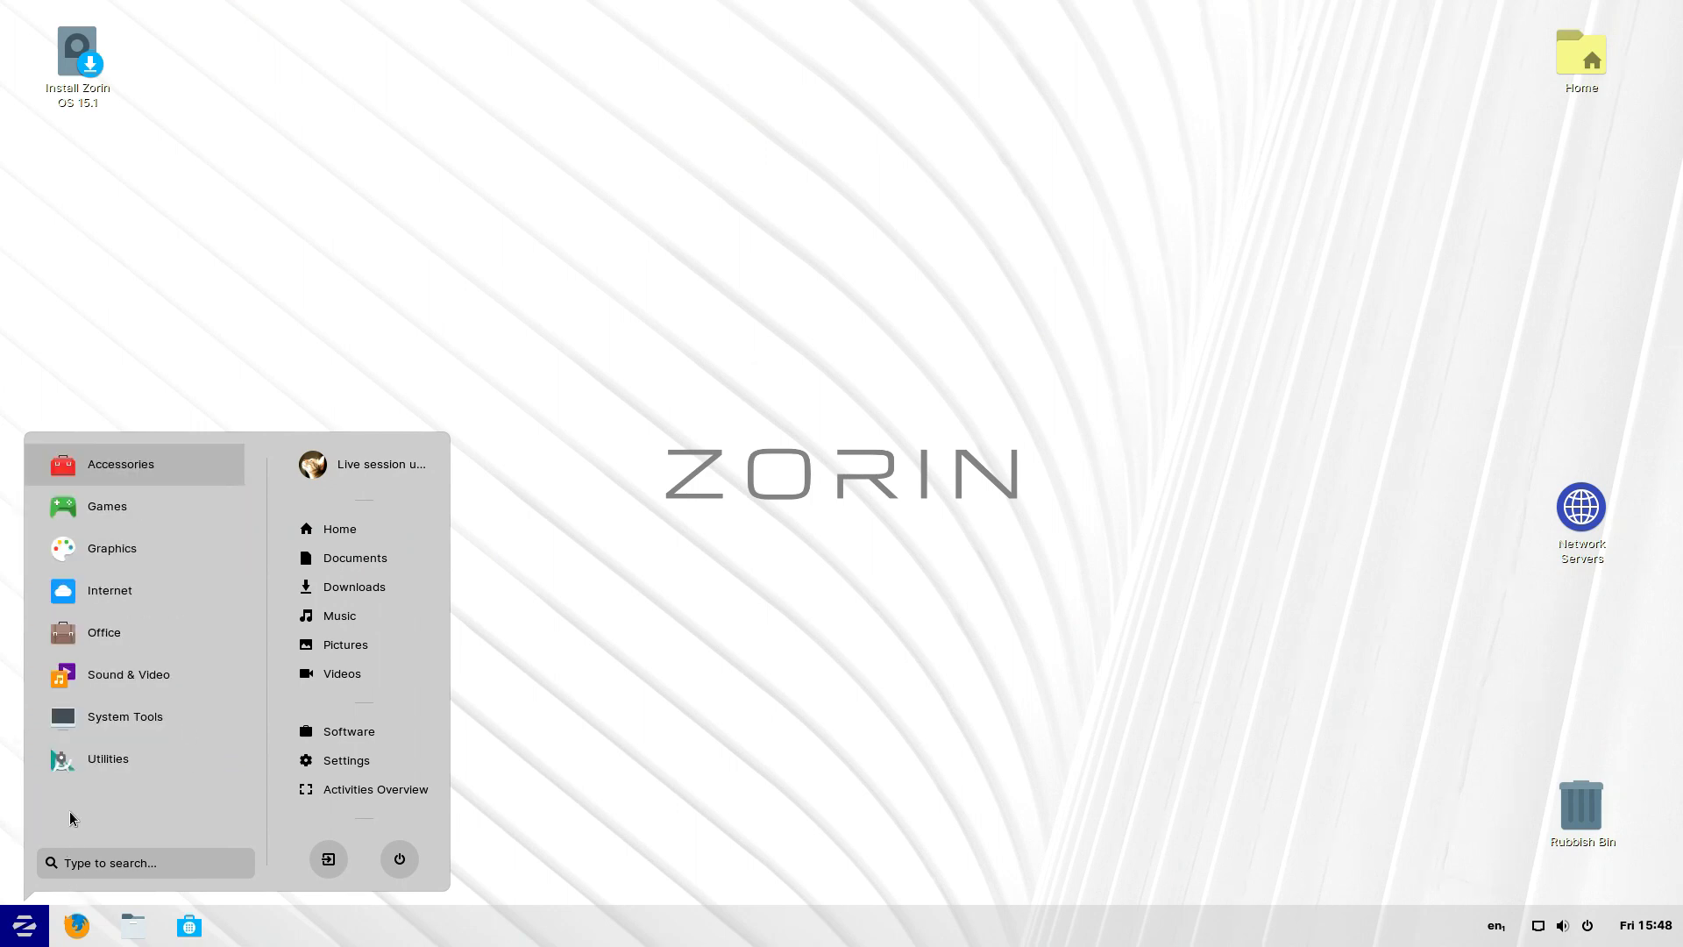
{"action": "left_click", "coordinate": [145, 558]}
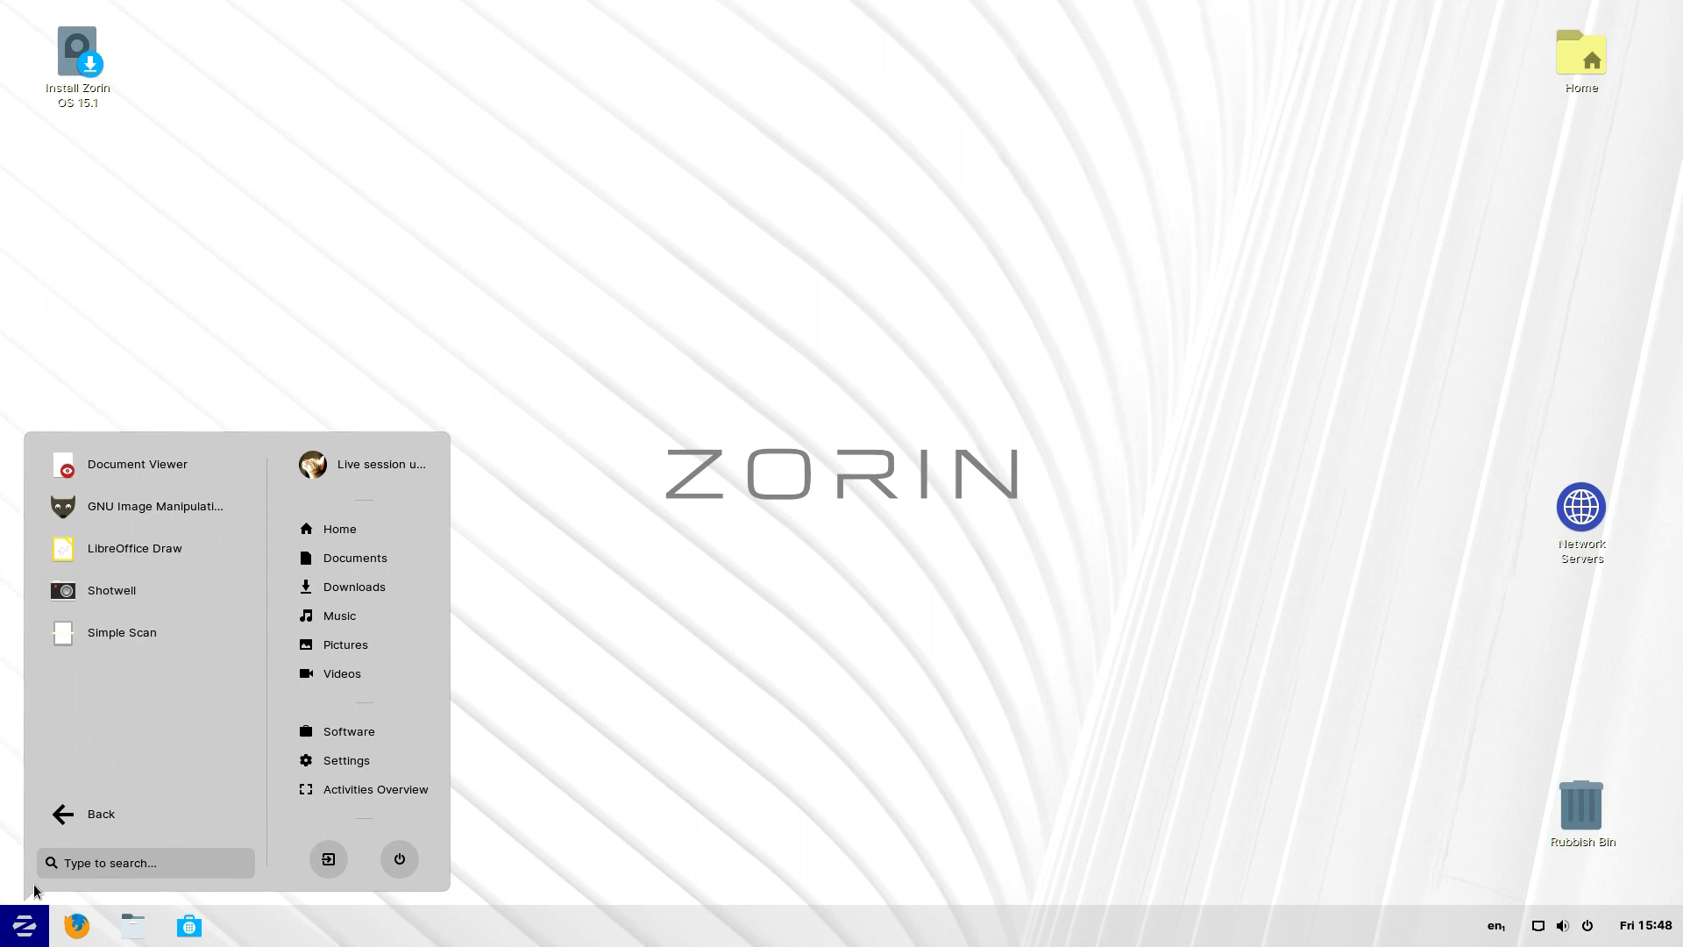
{"action": "left_click", "coordinate": [70, 817]}
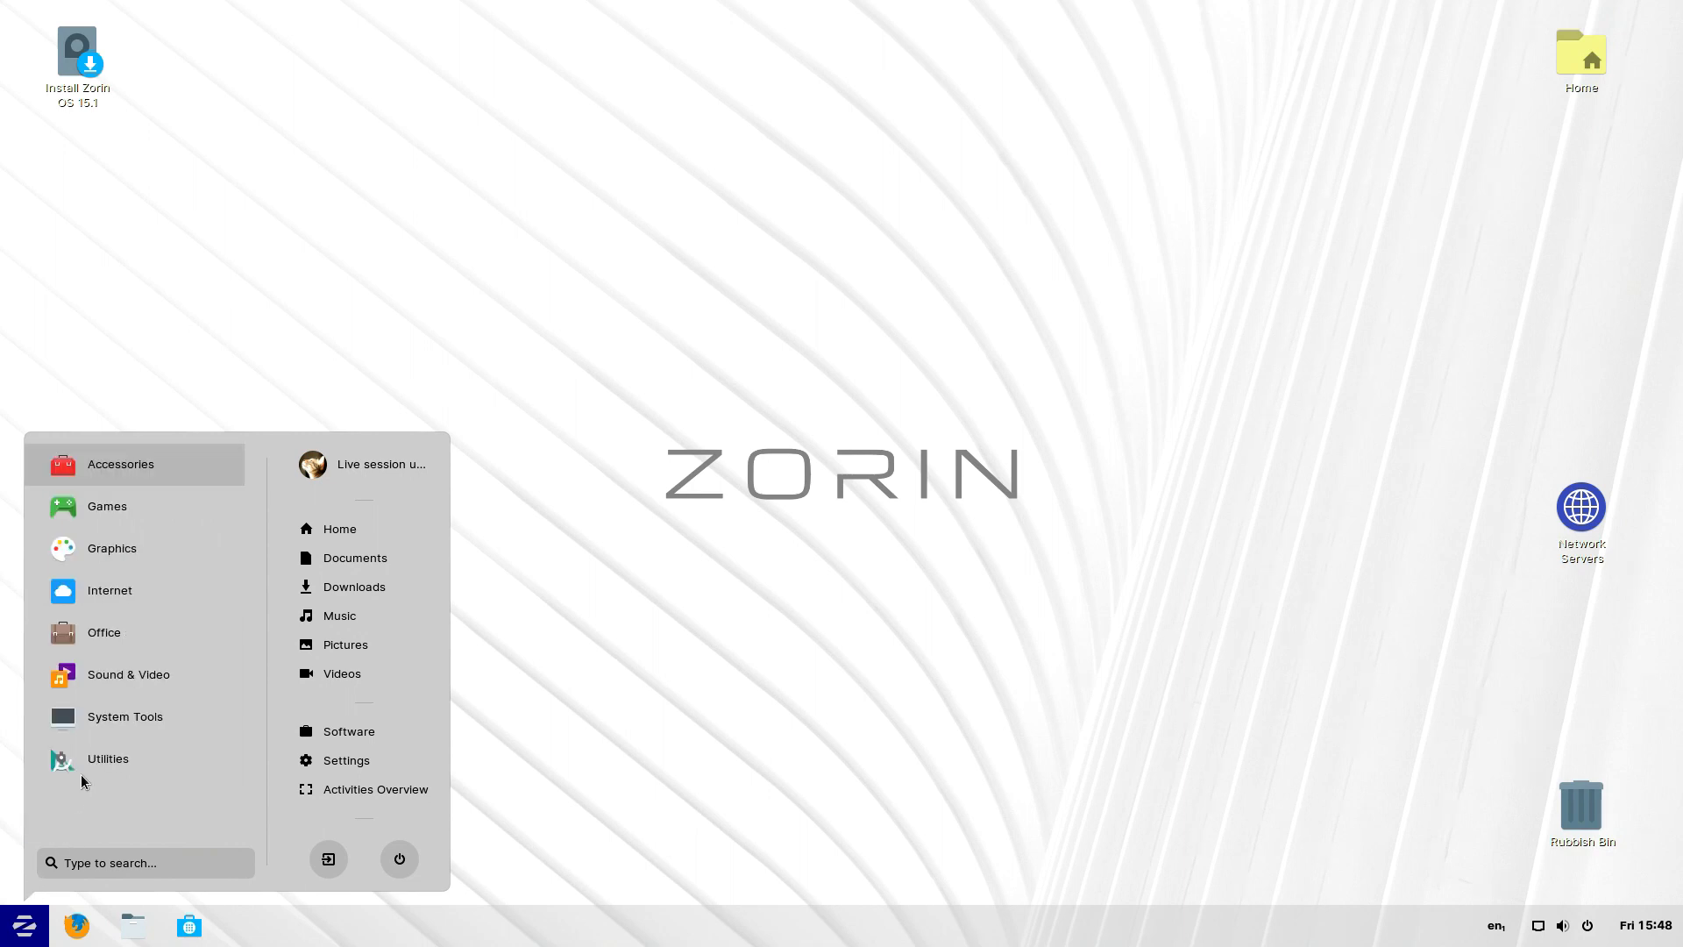
{"action": "left_click", "coordinate": [120, 588]}
{"action": "left_click", "coordinate": [74, 810]}
- Browse the Office, Sound & Video and System Tools apps, ending on the Utilities list
{"action": "left_click", "coordinate": [119, 644]}
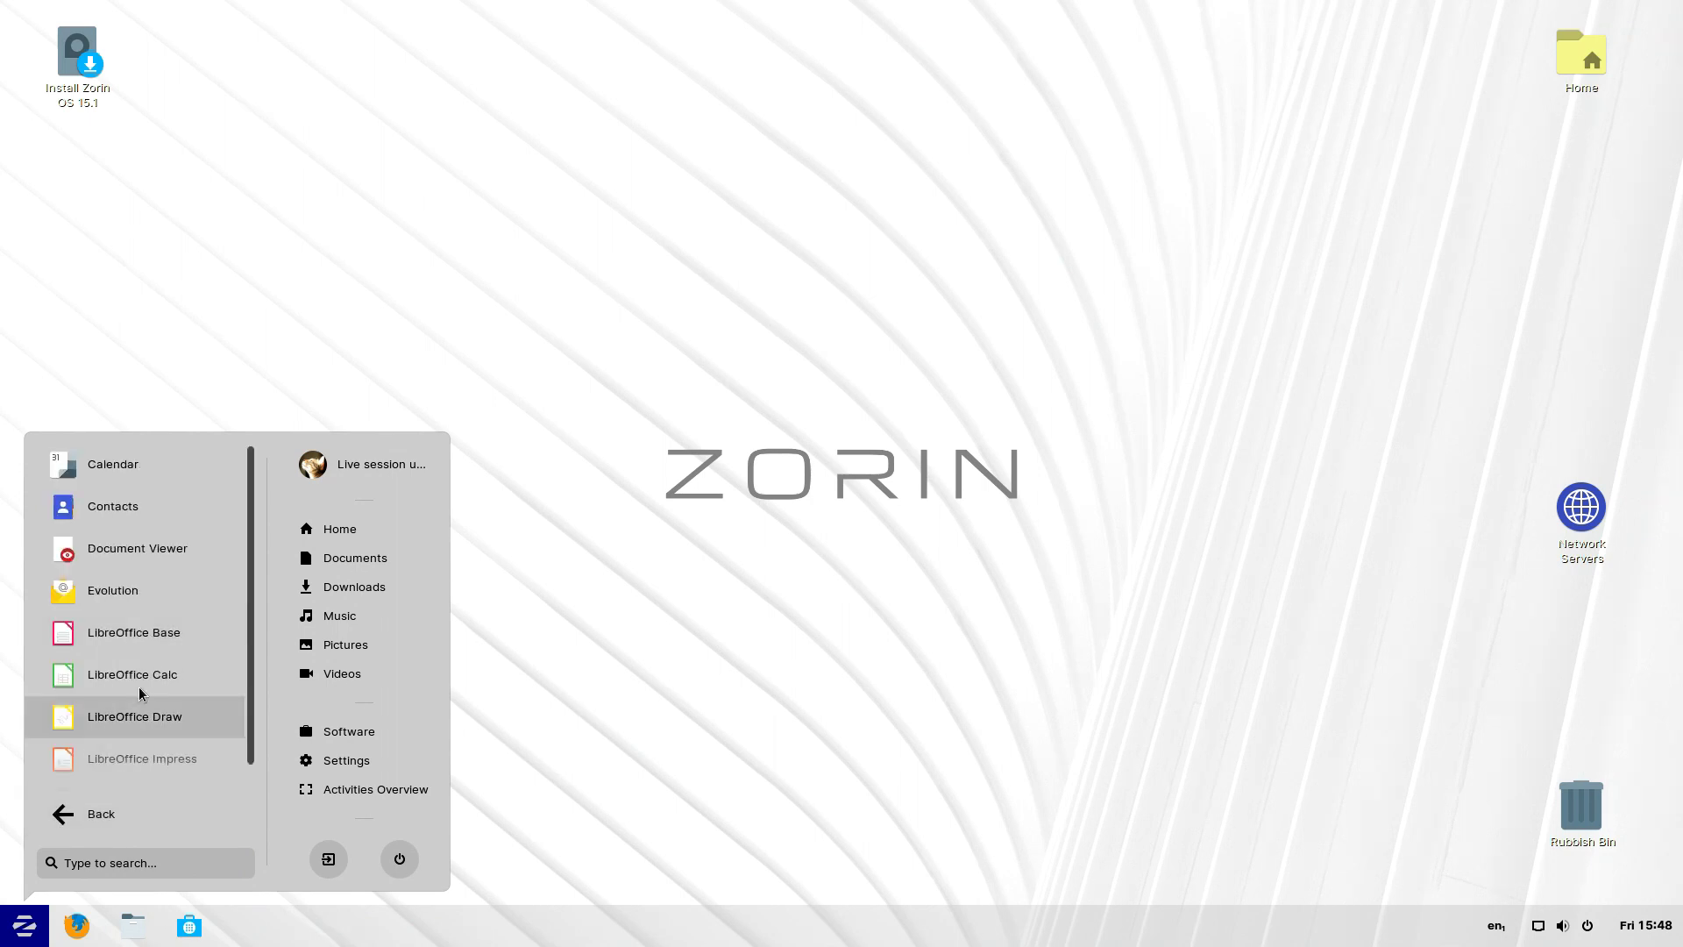
{"action": "scroll", "coordinate": [180, 635], "scroll_direction": "down", "scroll_amount": 1}
{"action": "scroll", "coordinate": [182, 634], "scroll_direction": "up", "scroll_amount": 1}
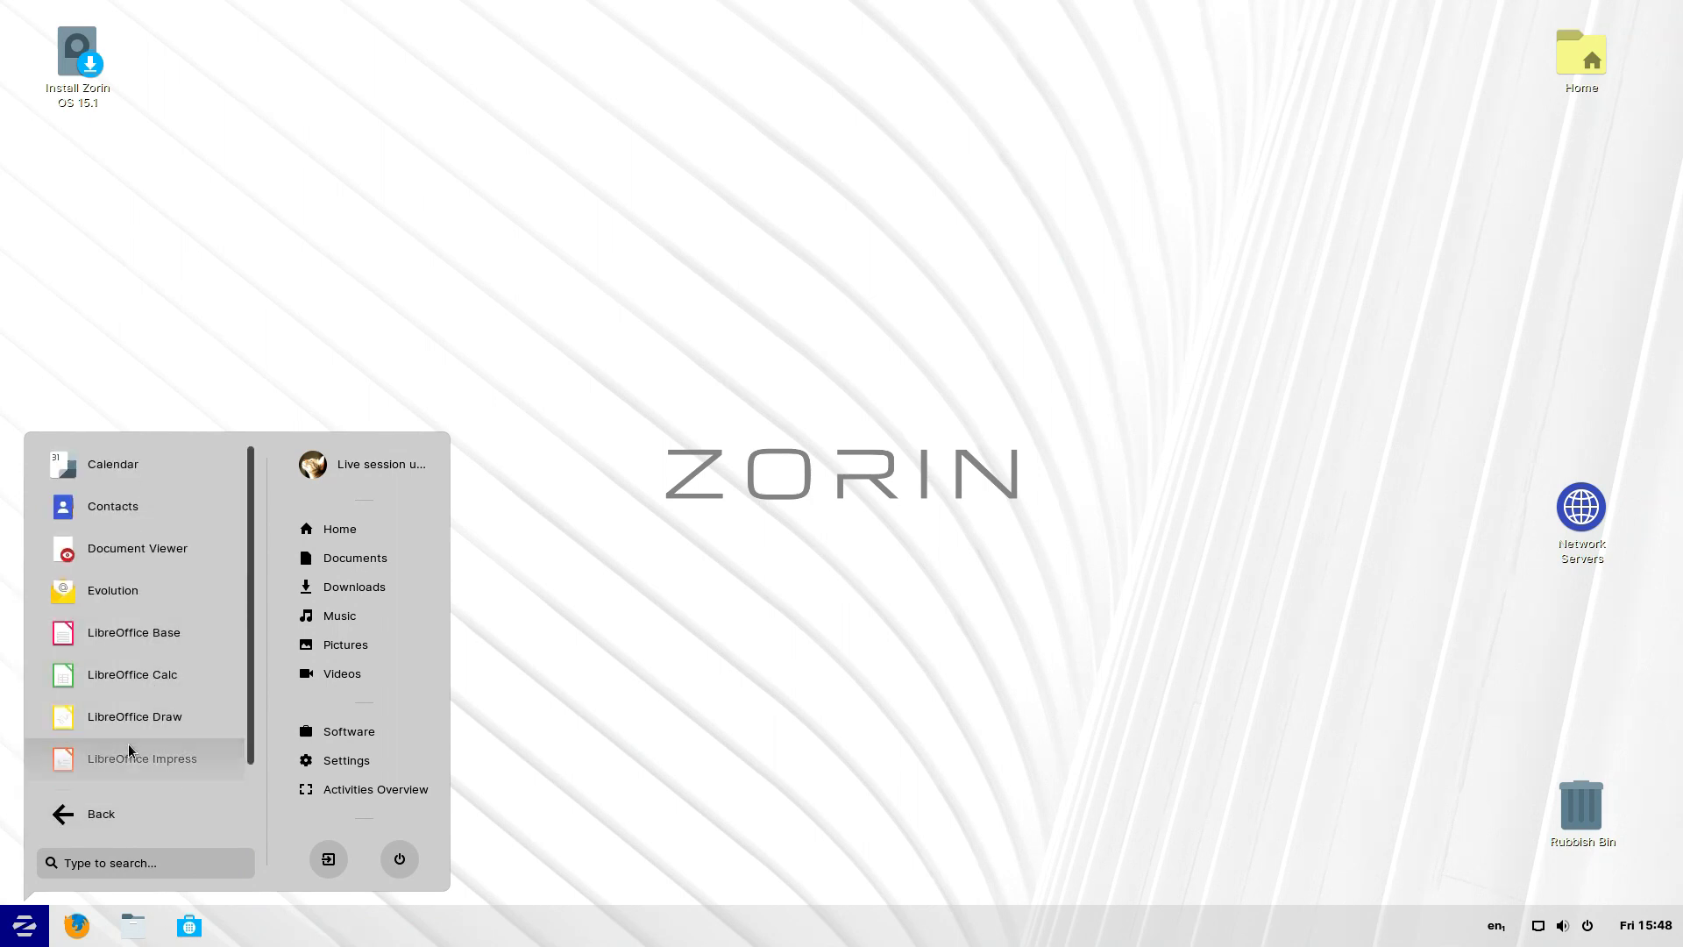
{"action": "left_click", "coordinate": [54, 813]}
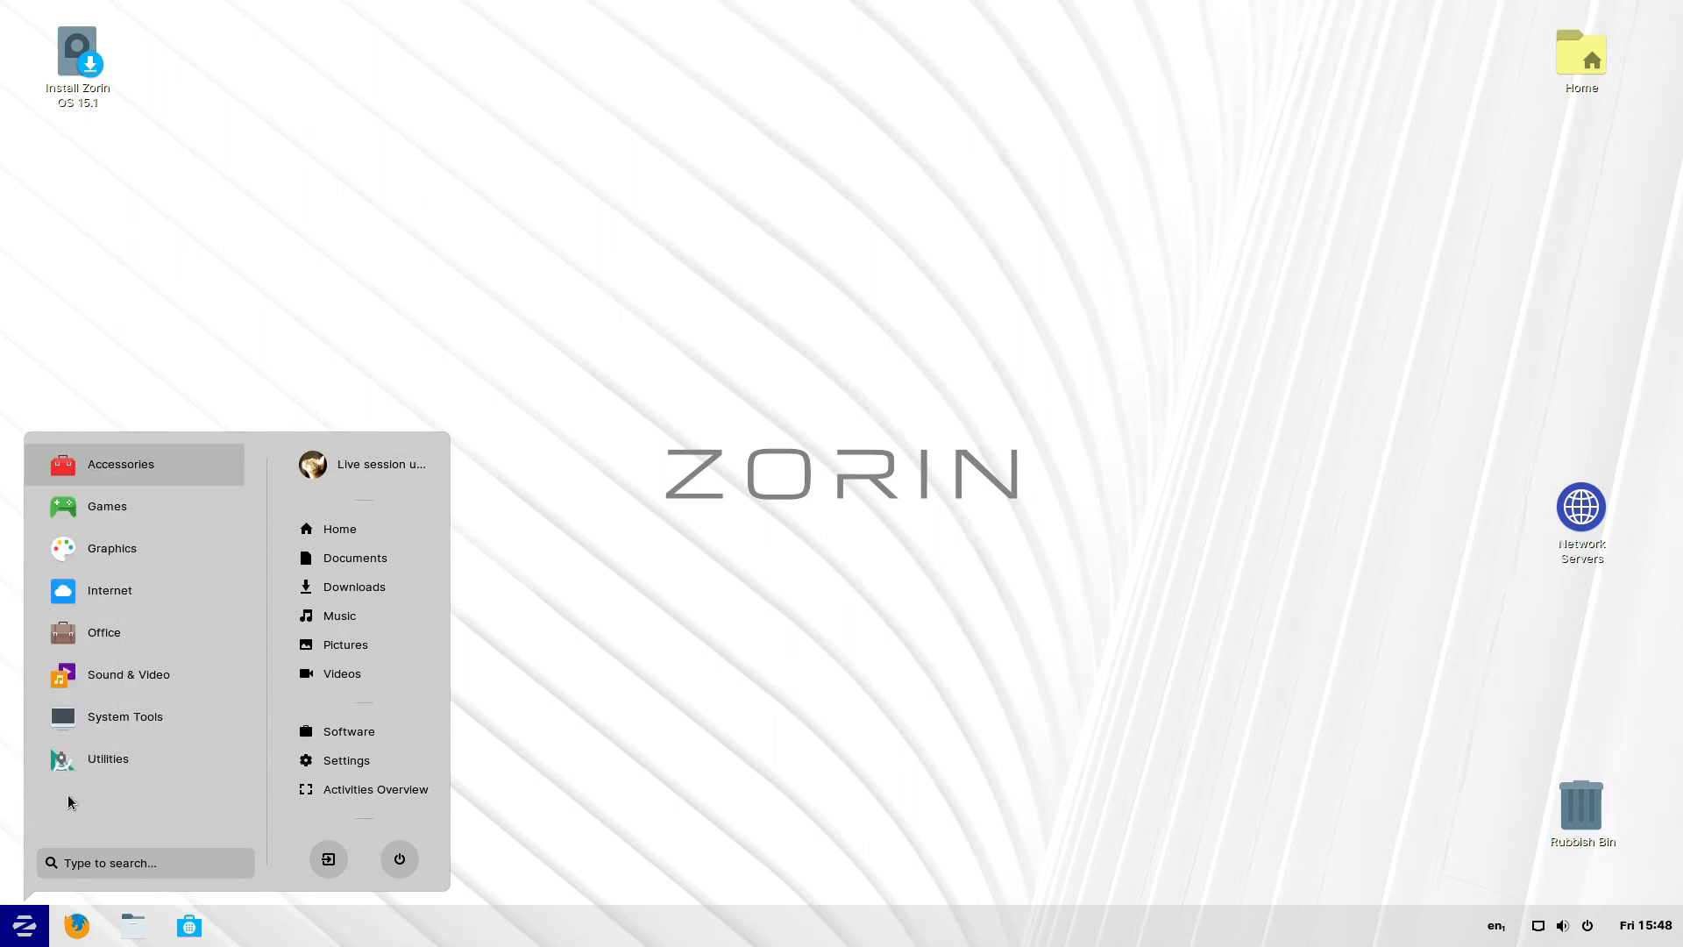
{"action": "left_click", "coordinate": [170, 688]}
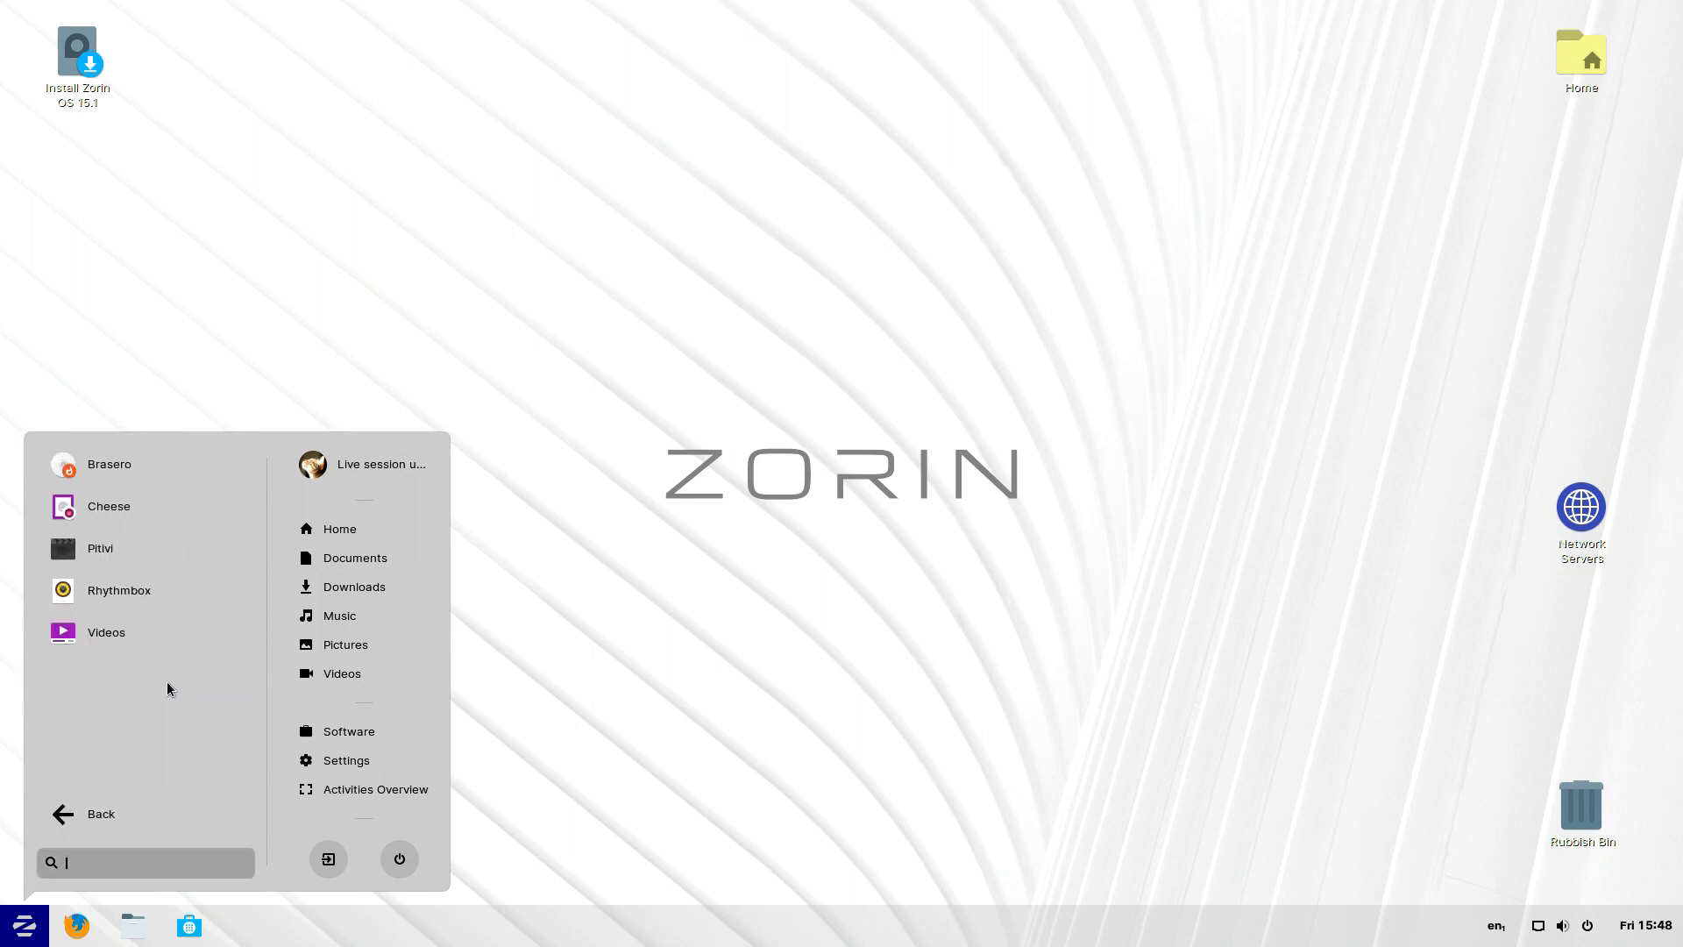
{"action": "left_click", "coordinate": [59, 822]}
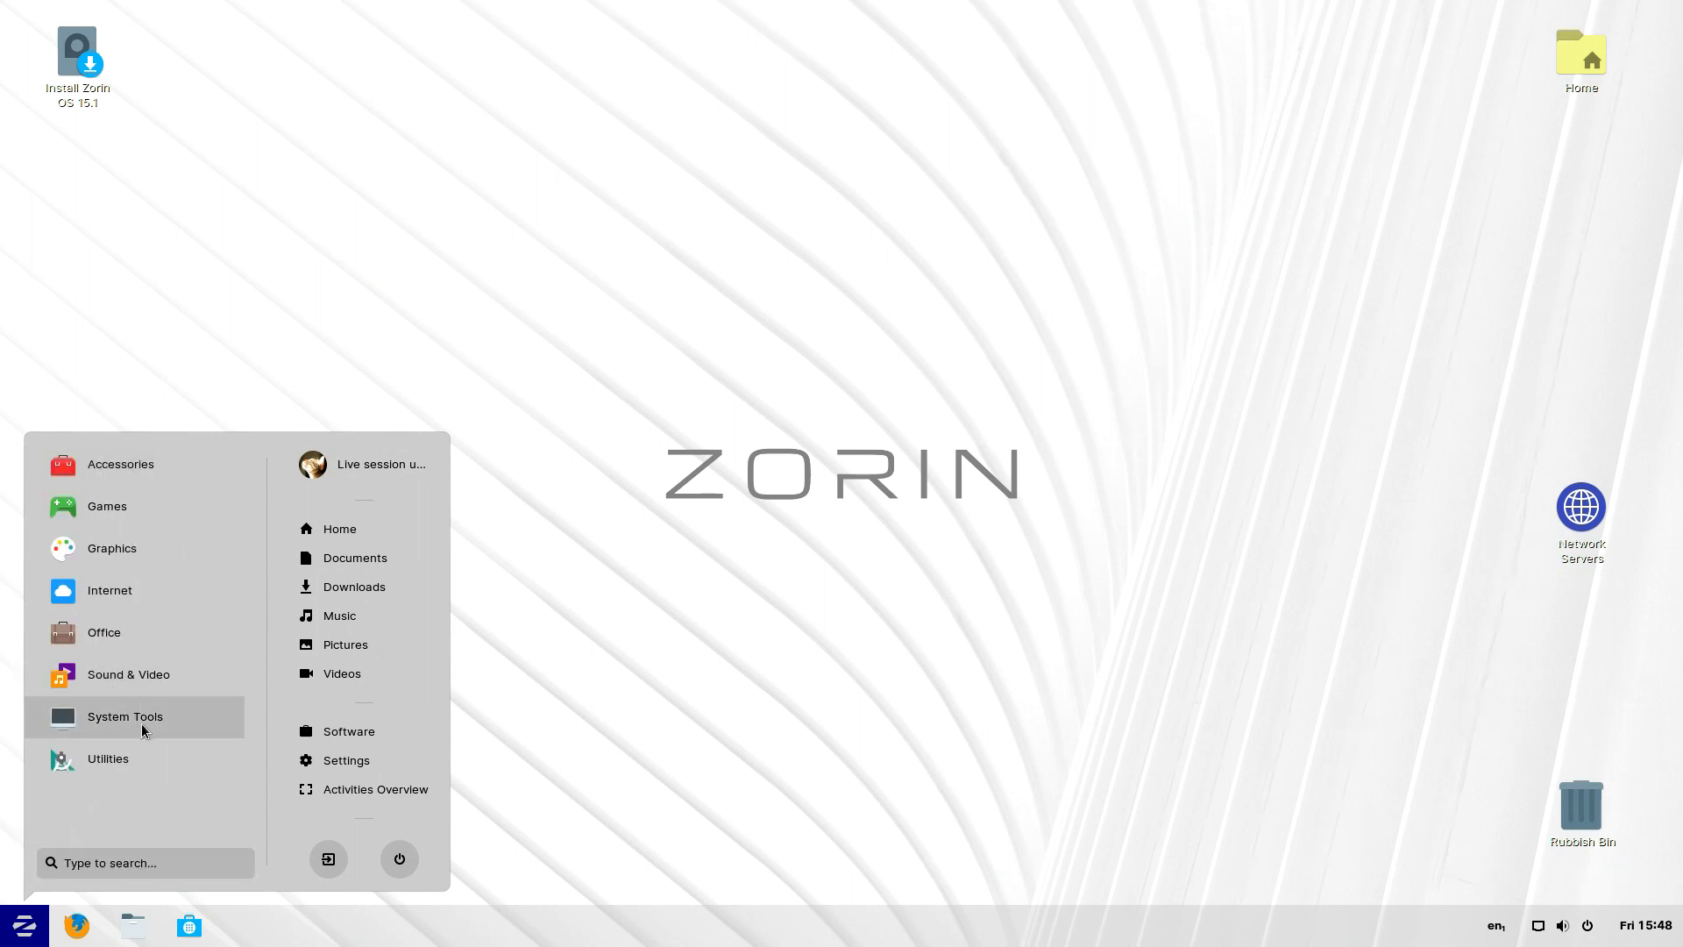
{"action": "left_click", "coordinate": [143, 730]}
{"action": "scroll", "coordinate": [195, 683], "scroll_direction": "down", "scroll_amount": 3}
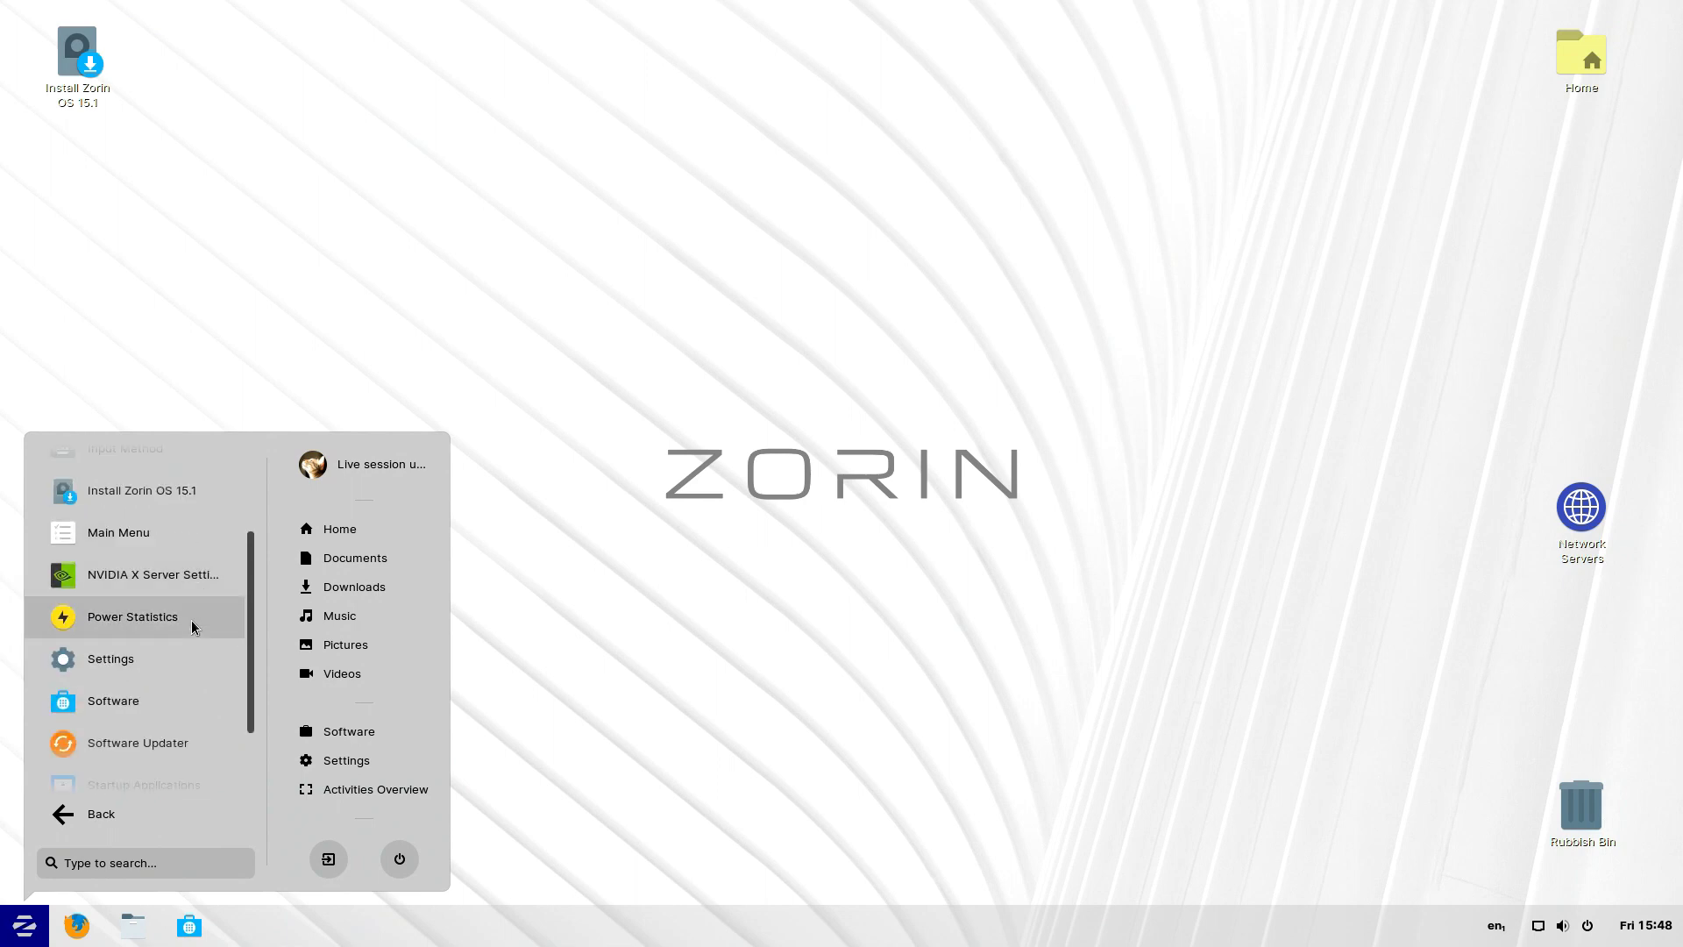
{"action": "scroll", "coordinate": [194, 628], "scroll_direction": "down", "scroll_amount": 2}
{"action": "scroll", "coordinate": [185, 629], "scroll_direction": "up", "scroll_amount": 3}
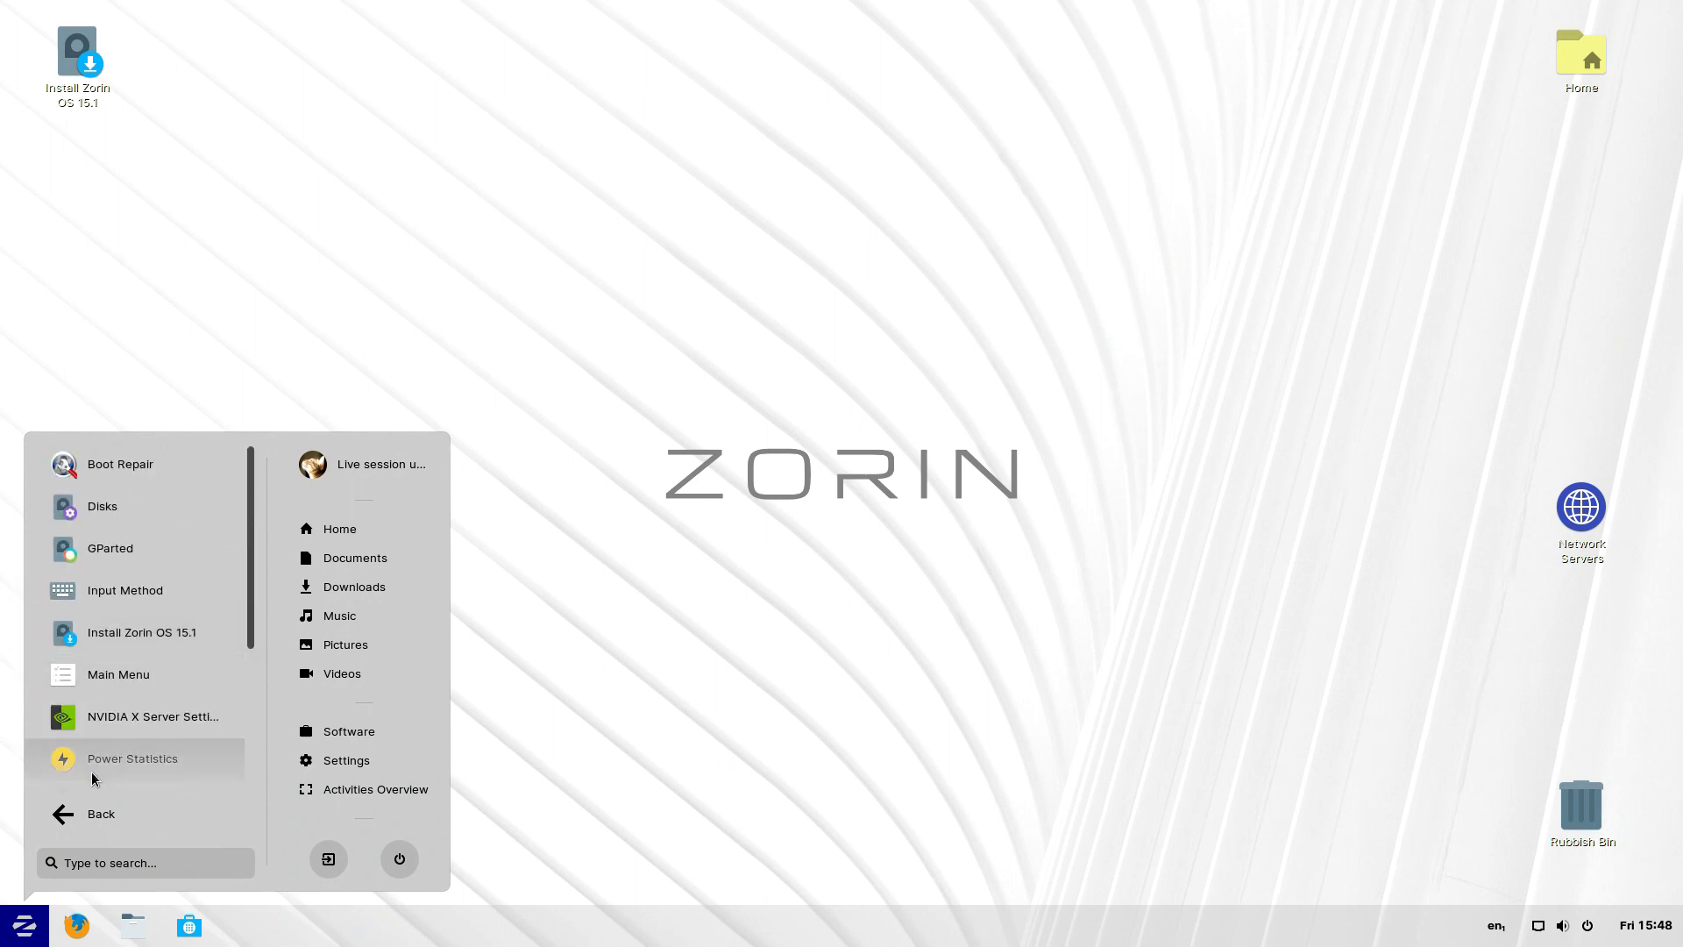
{"action": "left_click", "coordinate": [63, 819]}
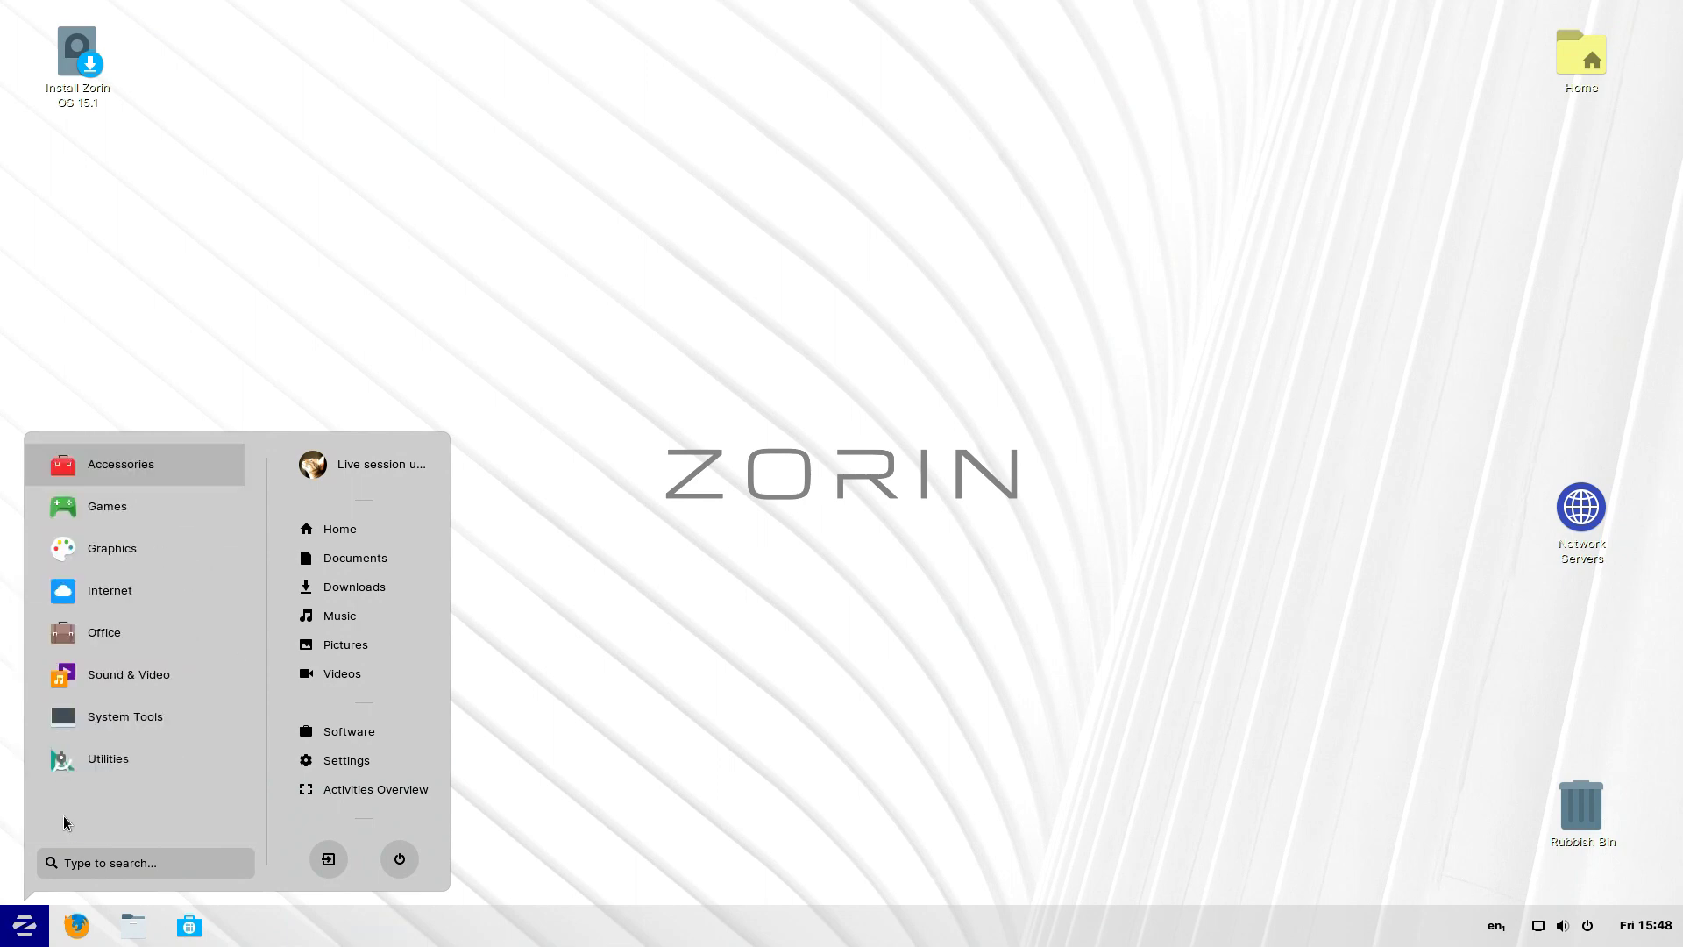
{"action": "left_click", "coordinate": [180, 755]}
{"action": "scroll", "coordinate": [197, 648], "scroll_direction": "down", "scroll_amount": 5}
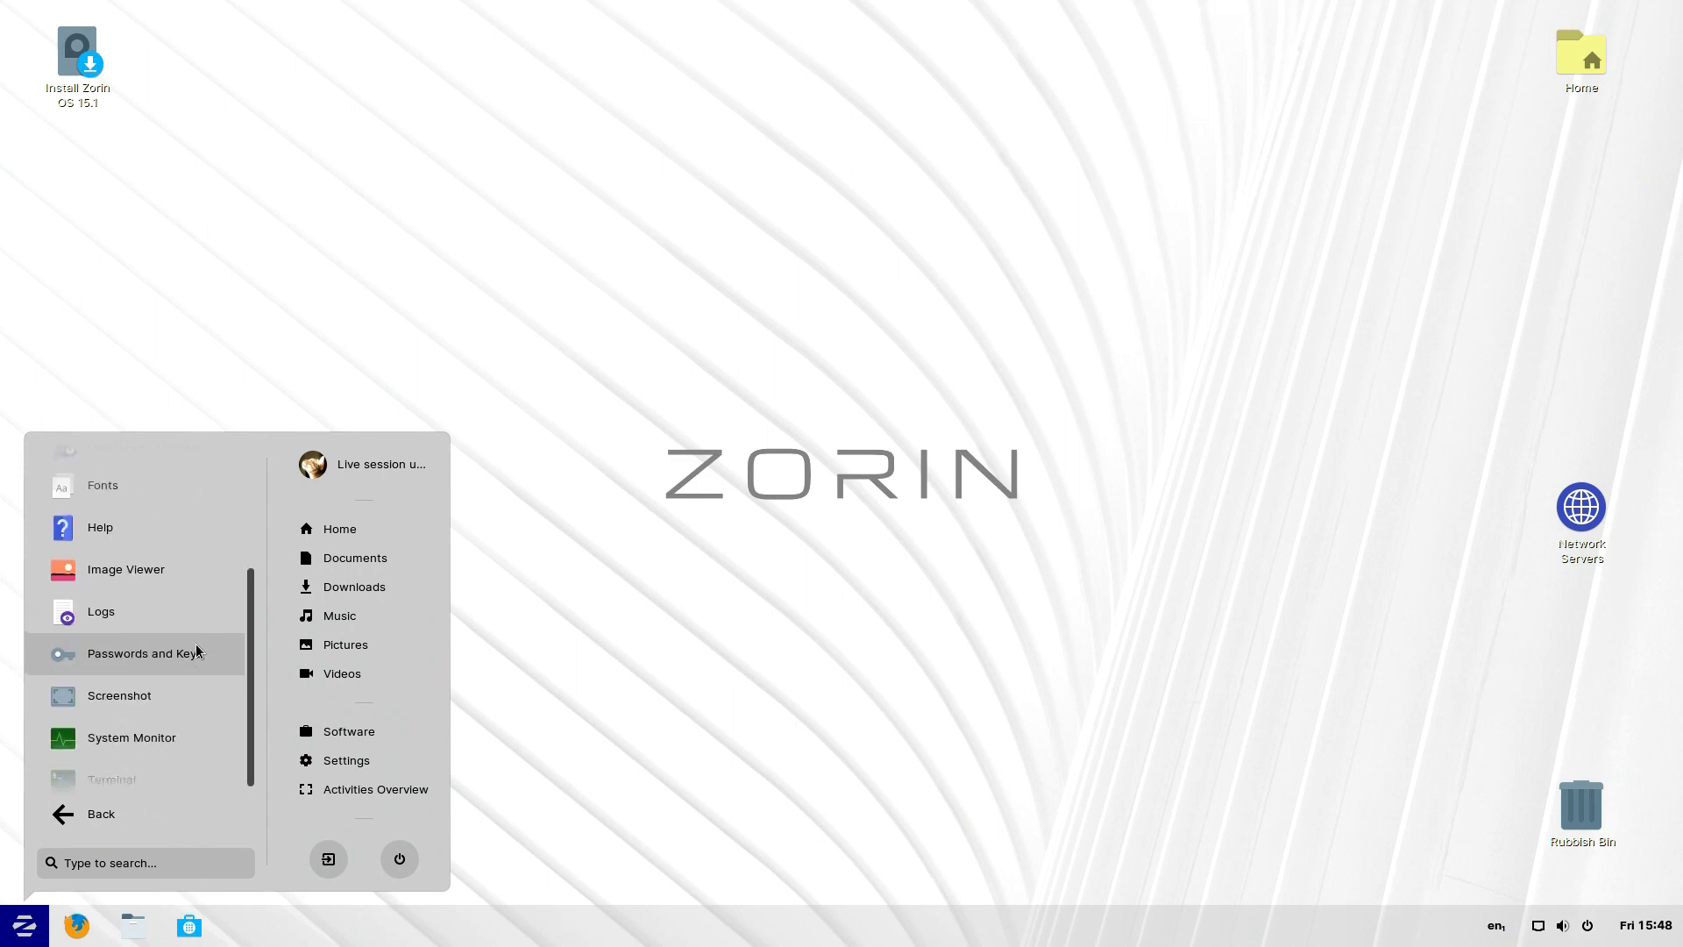